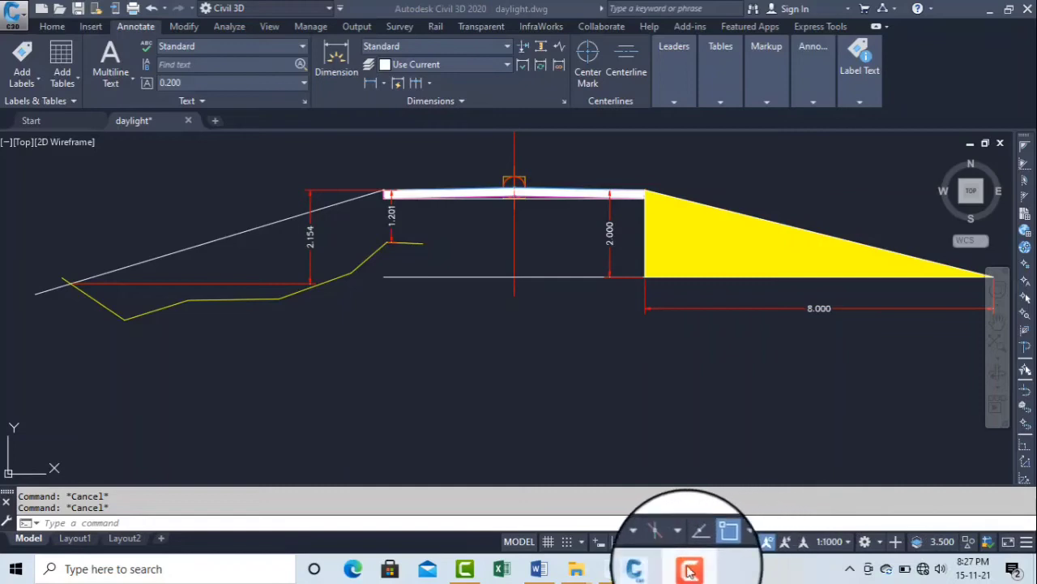
Stretch the inner end of the yellow ground line across to the opposite edge of the road section, at the filled slope.
left_click(689, 570)
left_click(689, 570)
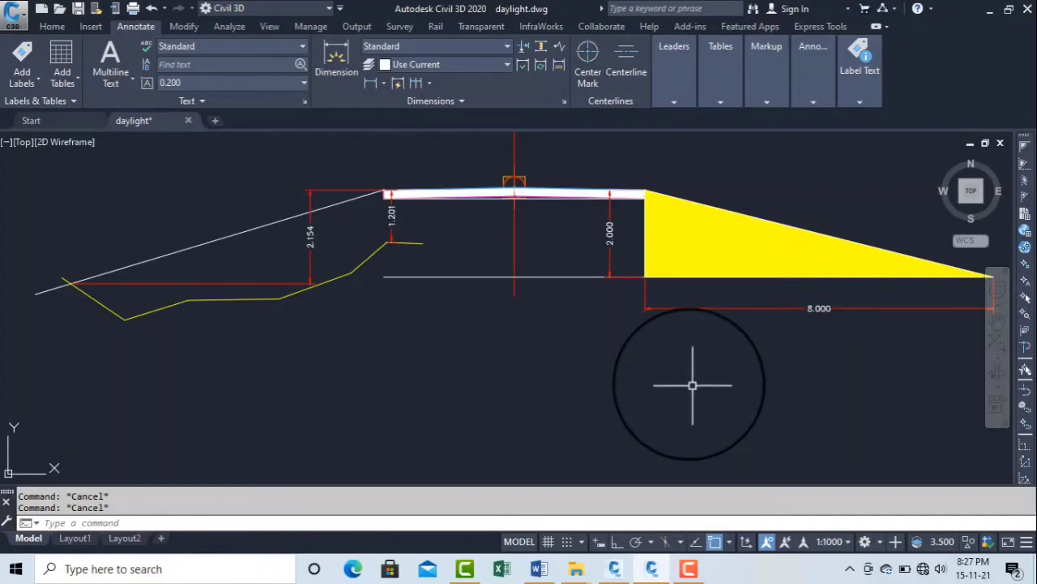
middle_click_drag(423, 309, 551, 380)
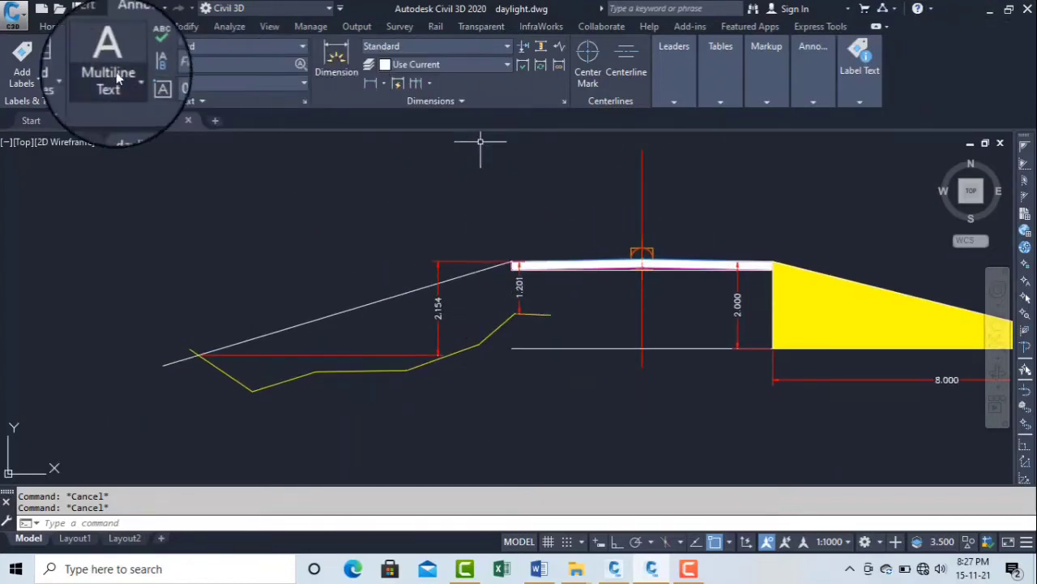
left_click(542, 318)
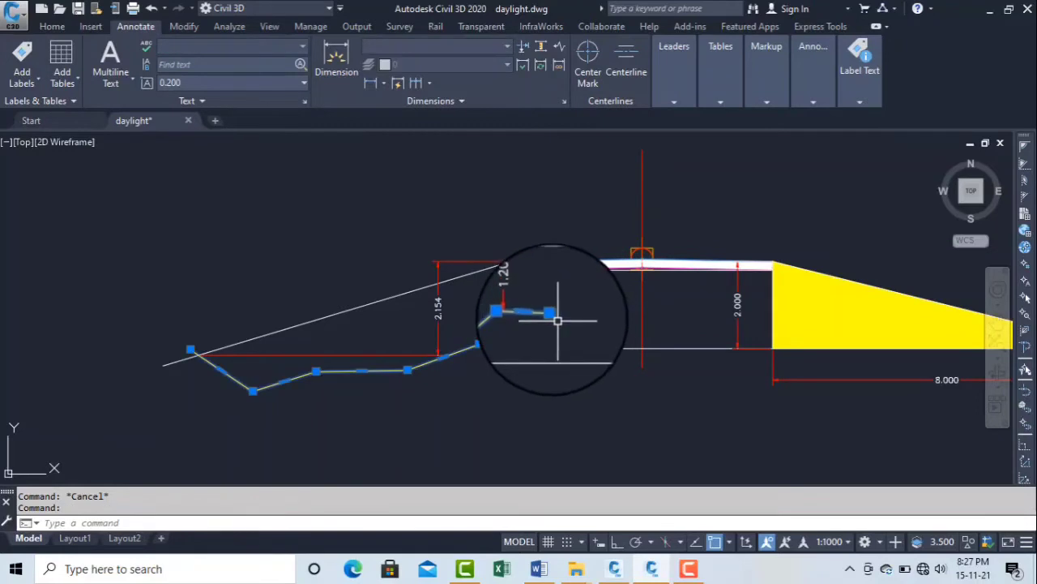
left_click(551, 315)
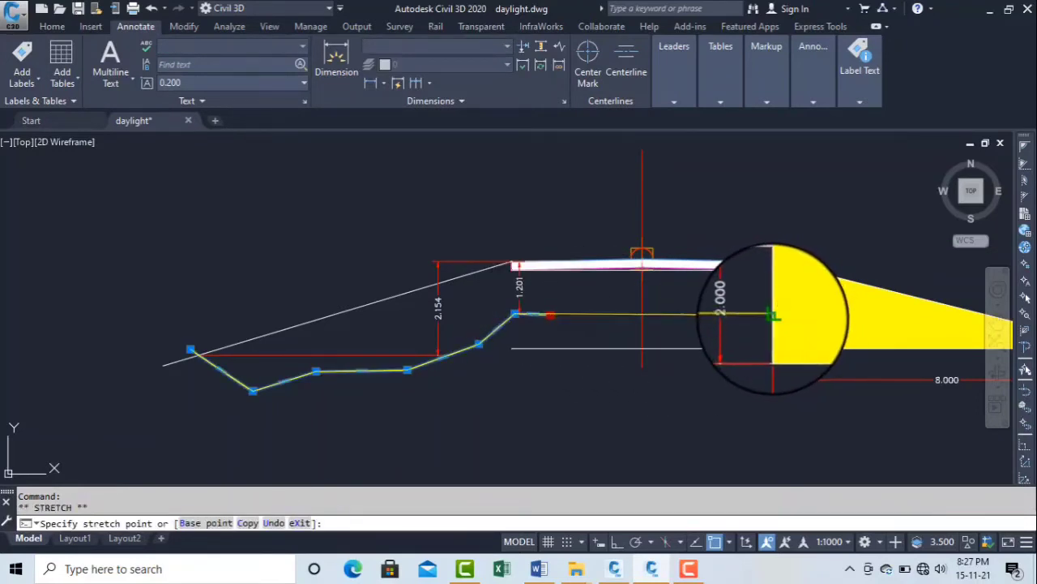
left_click(772, 315)
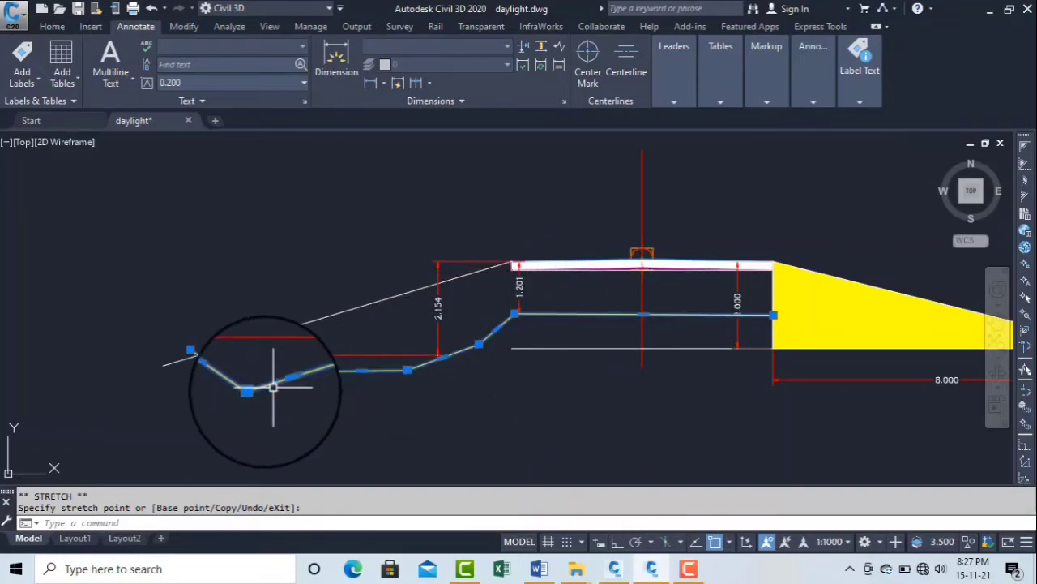
Inspect the AP1&AL1 auxiliary point in Subassembly Composer and compare it with the road-edge height dimension in the Civil 3D drawing.
left_click(189, 349)
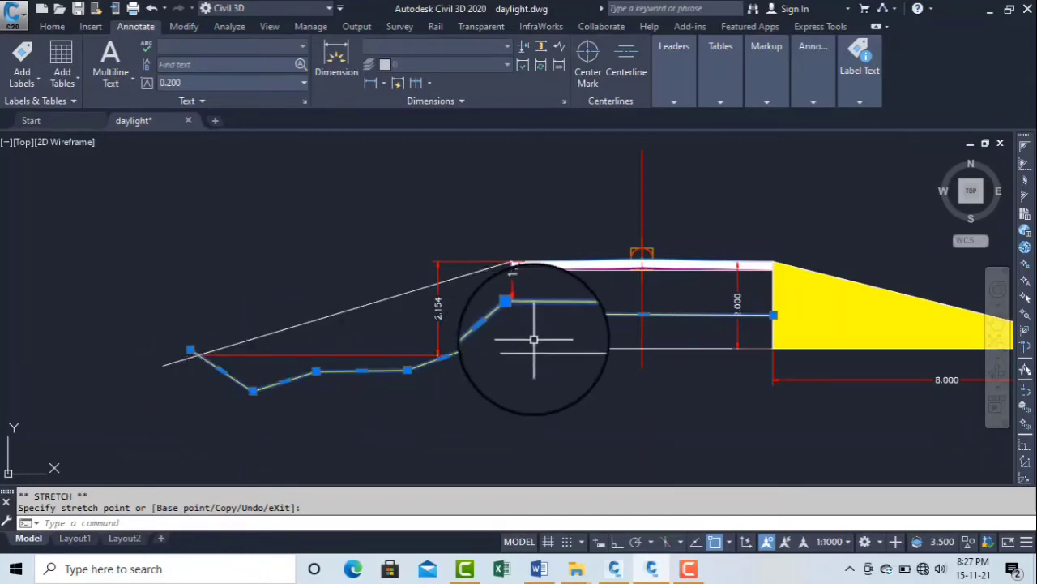
left_click(515, 314)
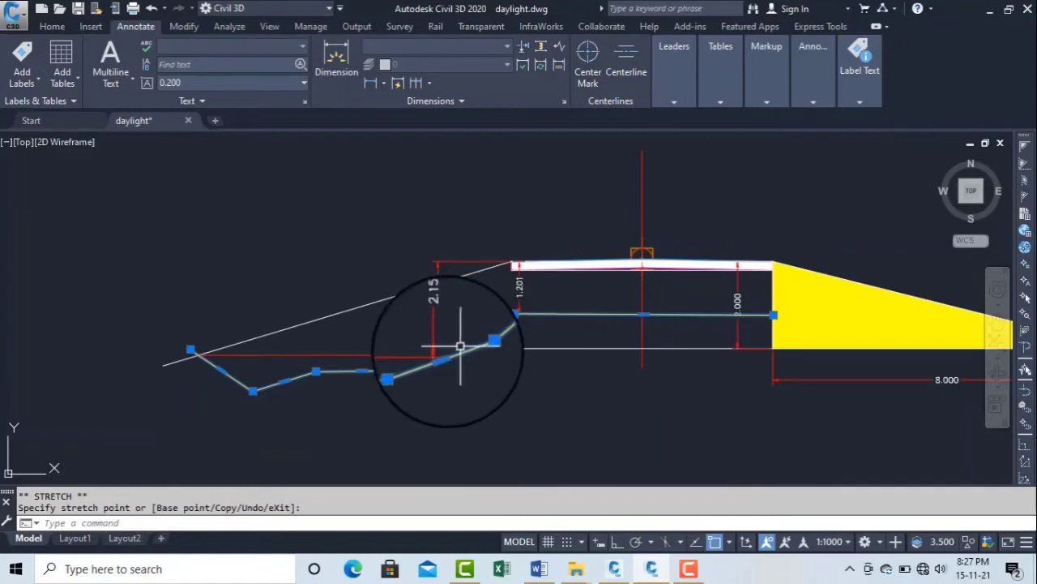
left_click(614, 570)
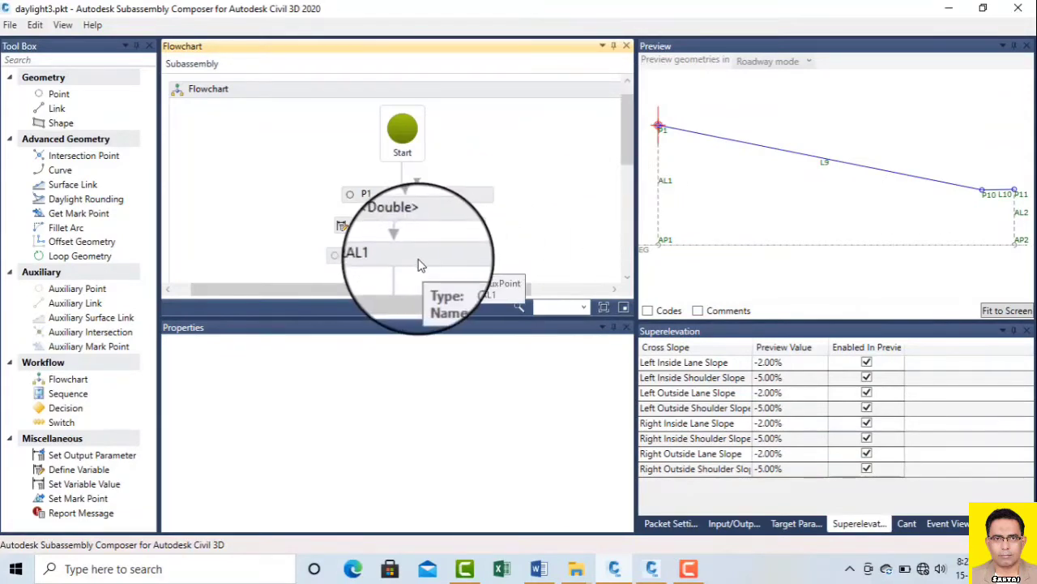
left_click(419, 261)
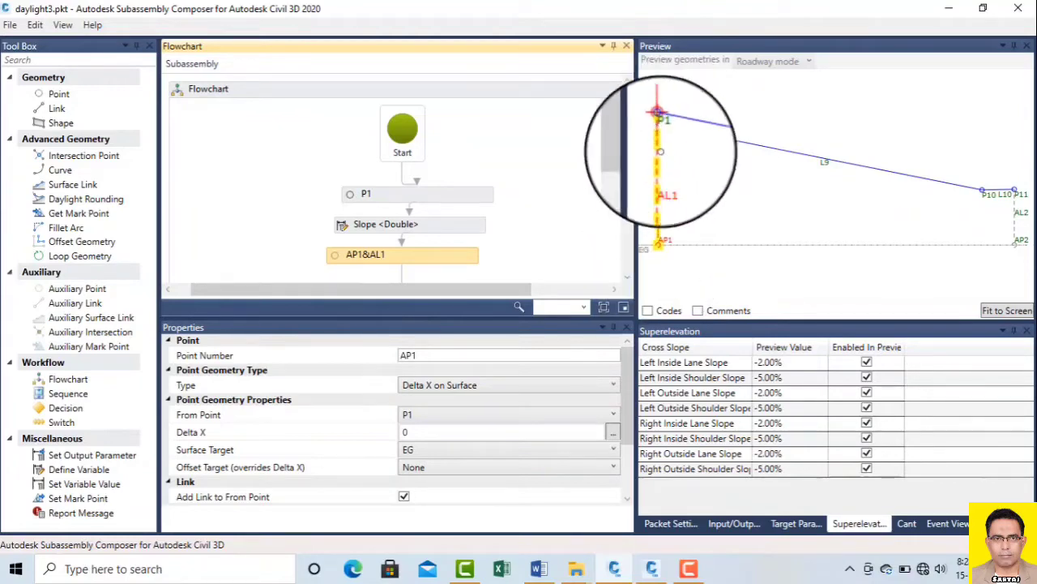
left_click(653, 569)
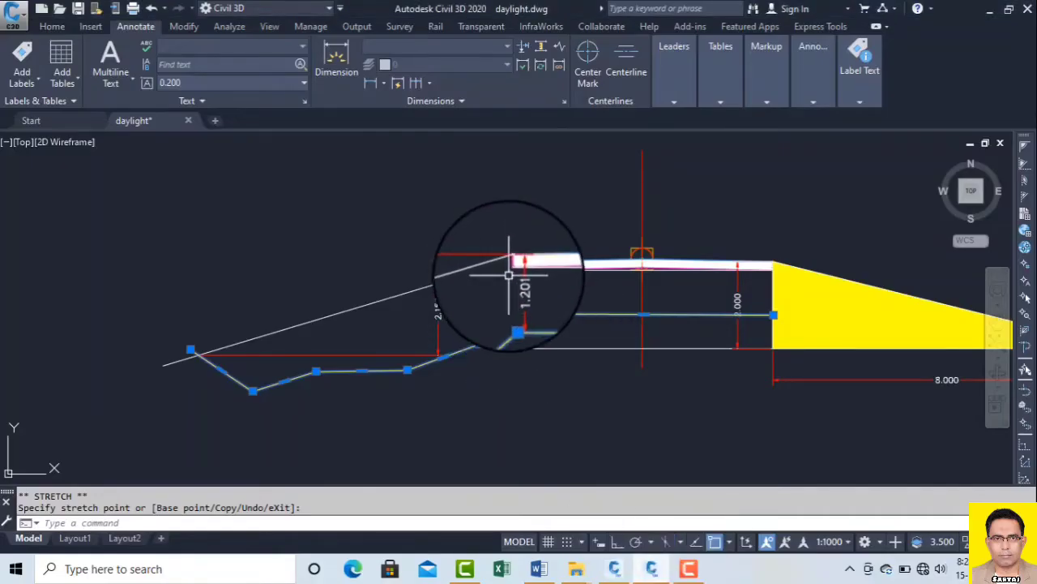
scroll(512, 271, "up", 6)
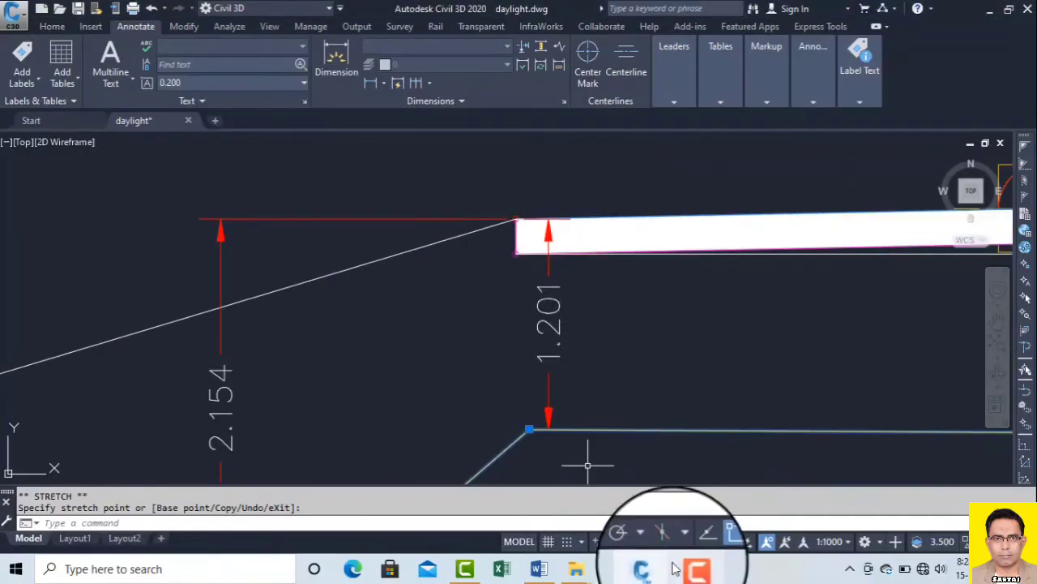
Switch to Subassembly Composer and set the default value of input parameter F1 (Fill Type 1) to 1.3.
left_click(614, 569)
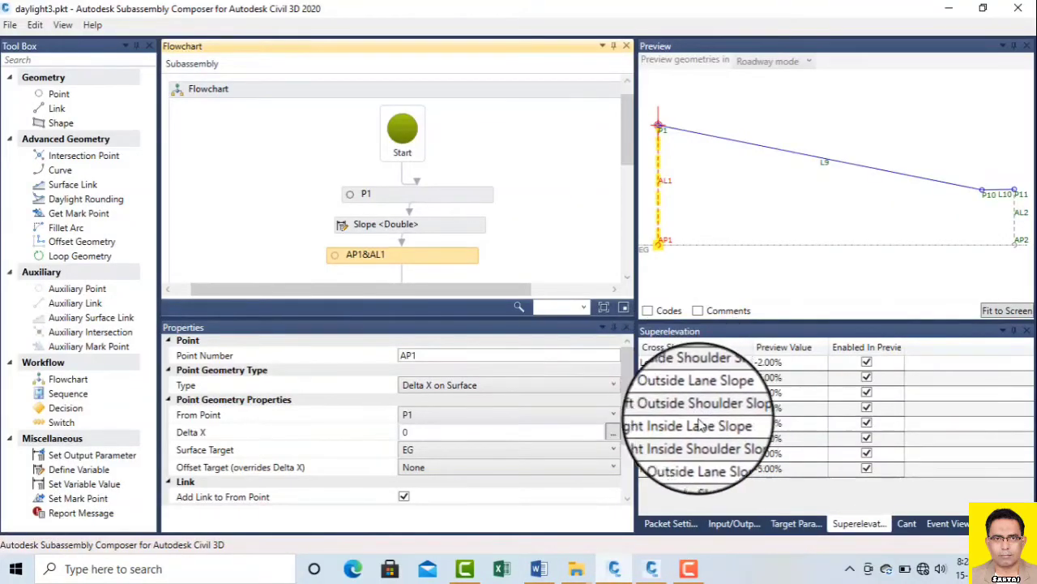
left_click(733, 523)
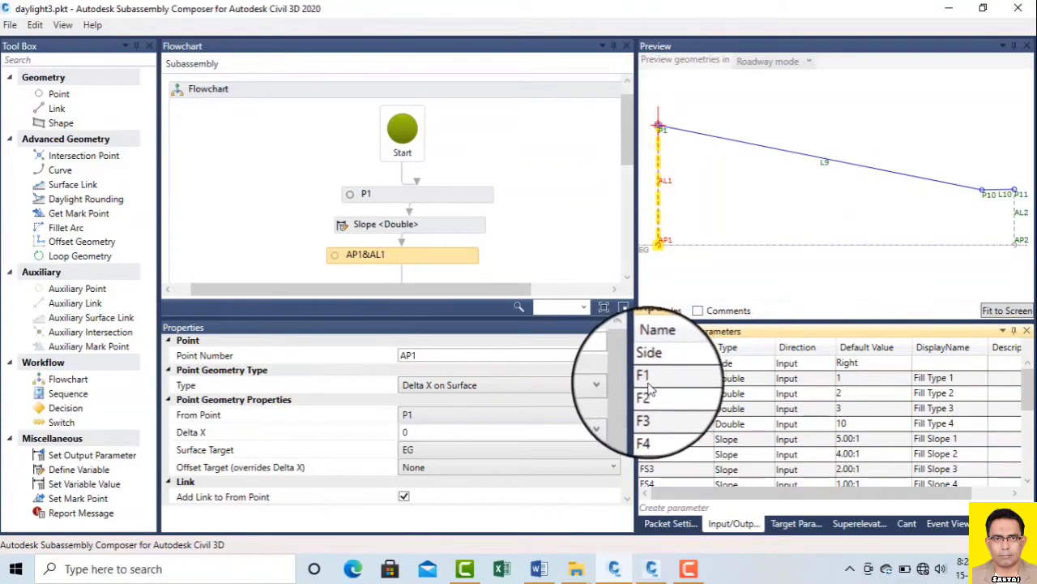
double_click(850, 378)
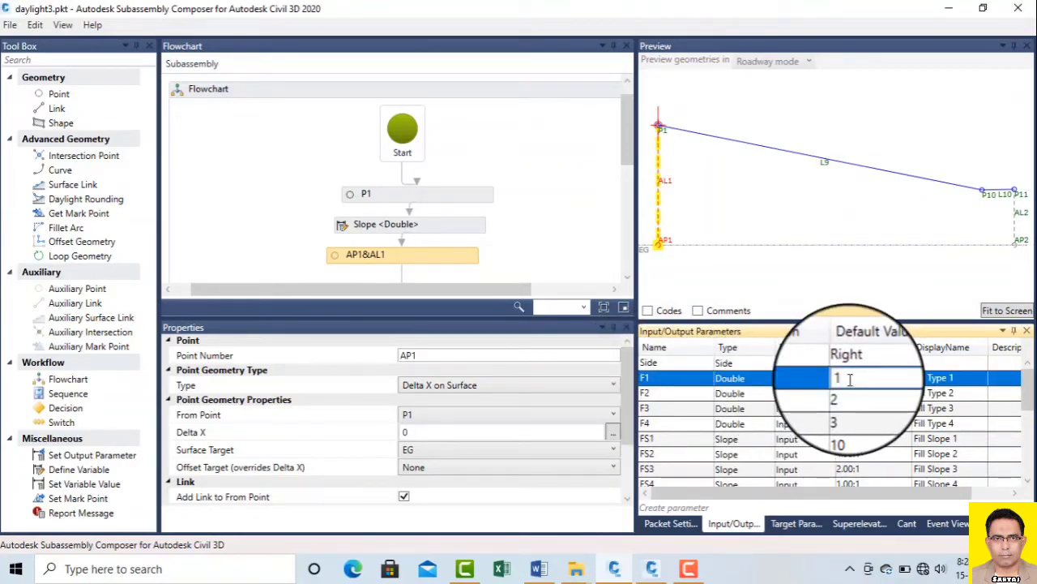
type(".3")
left_click(870, 257)
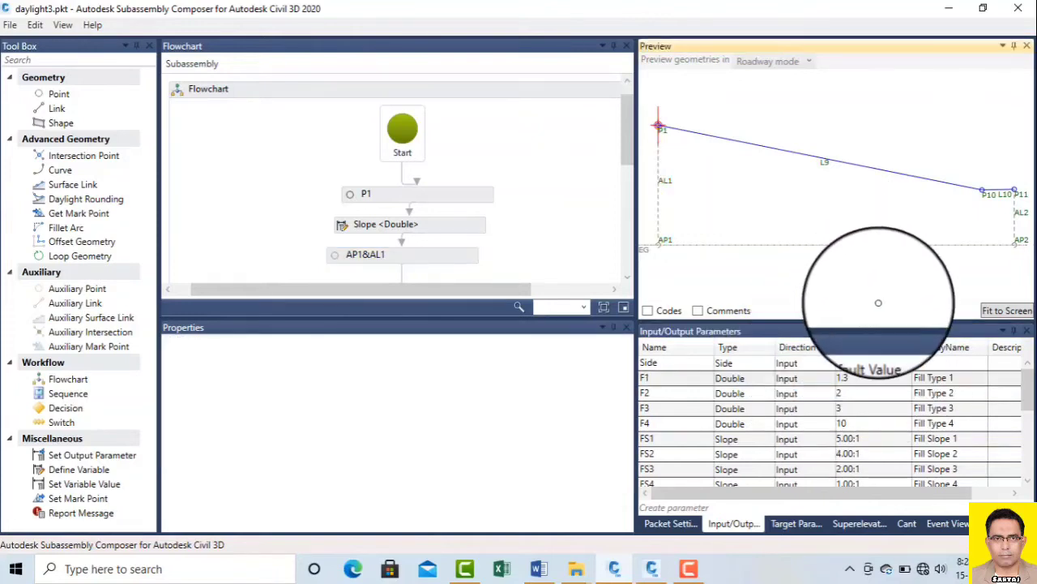
left_click(860, 378)
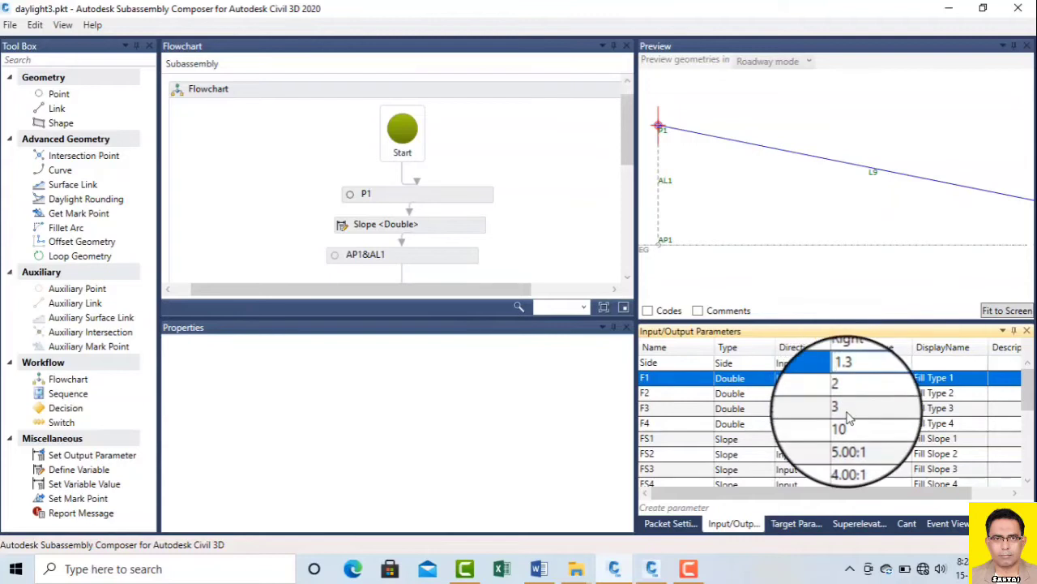
left_click(850, 382)
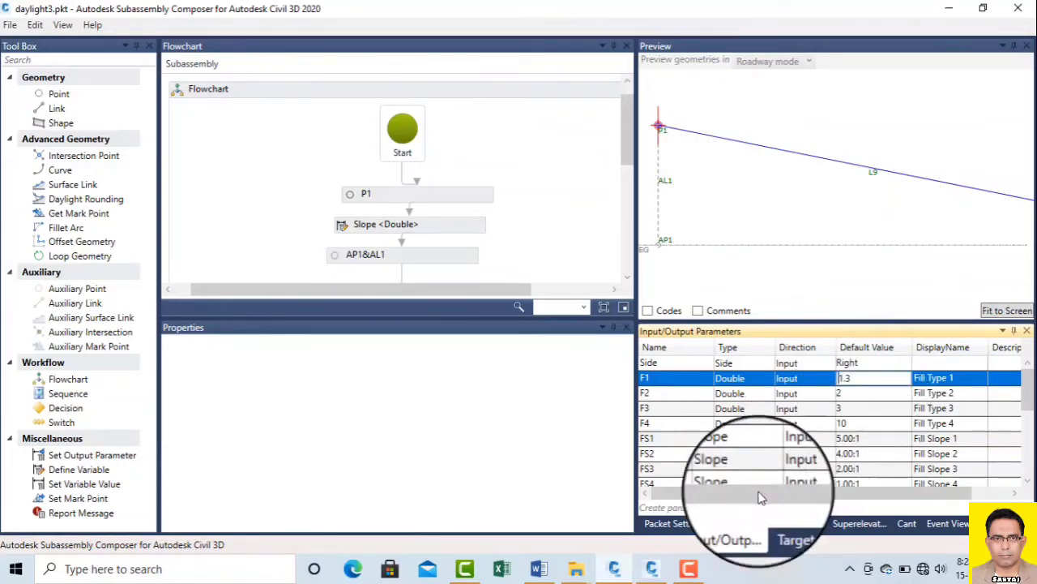
Check the road-edge height in the Civil 3D drawing against the F1 default value in Subassembly Composer.
left_click(653, 569)
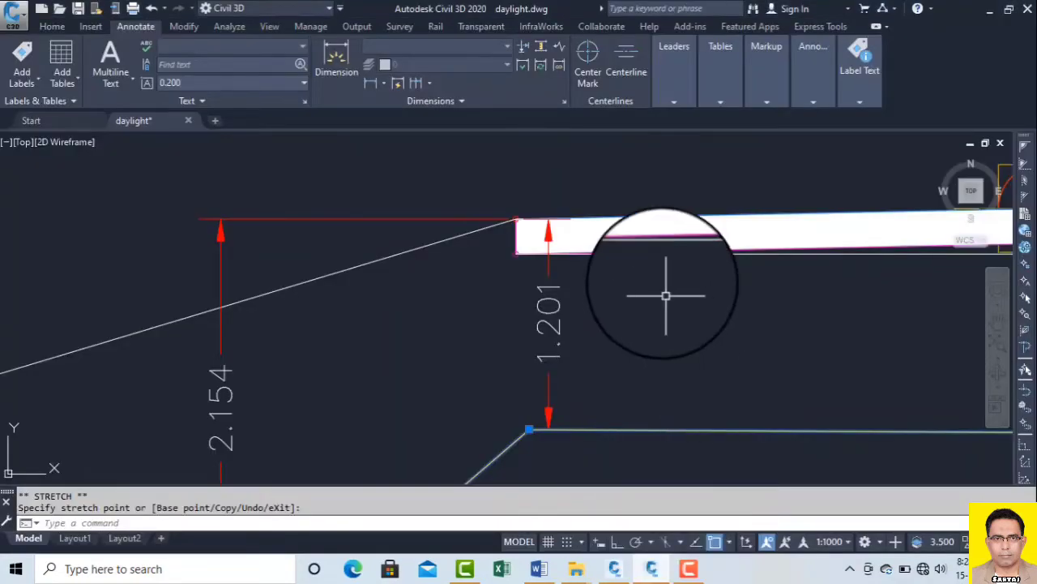
scroll(542, 226, "down", 2)
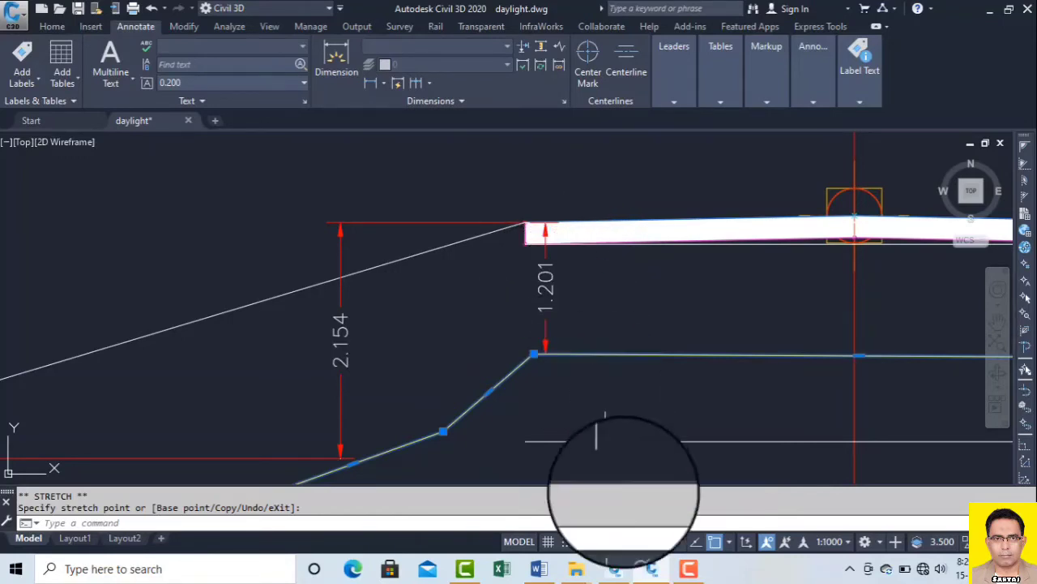
left_click(651, 568)
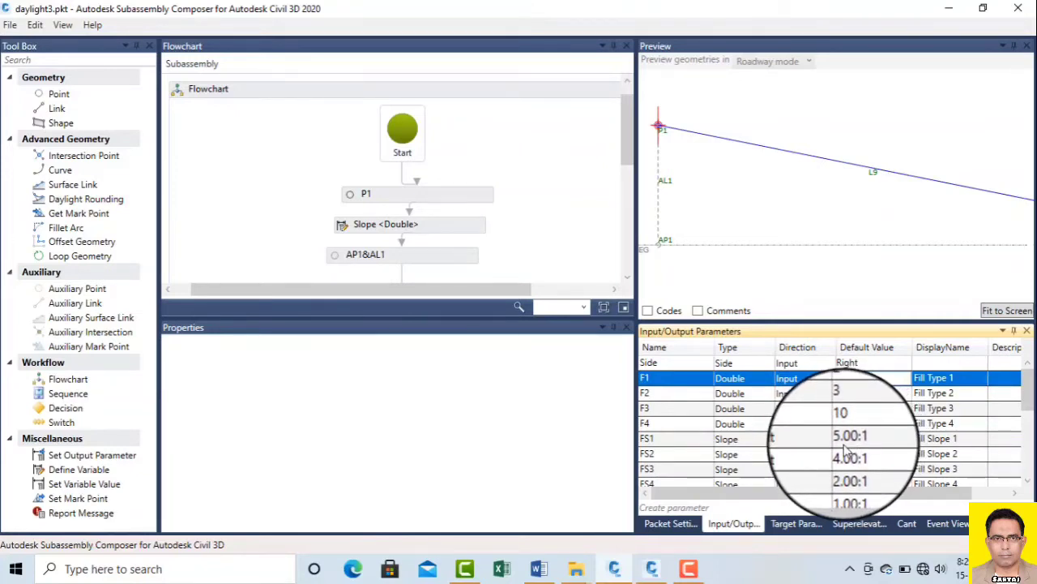
double_click(843, 378)
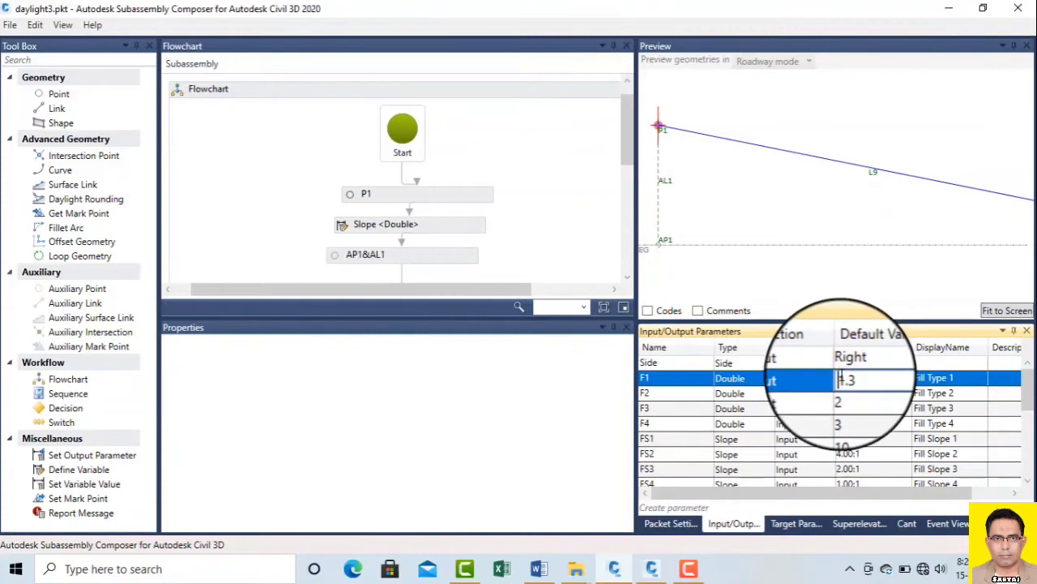
Switch to Civil 3D and examine where the side slope meets the ground line and the two height dimensions beside the road edge.
left_click(652, 568)
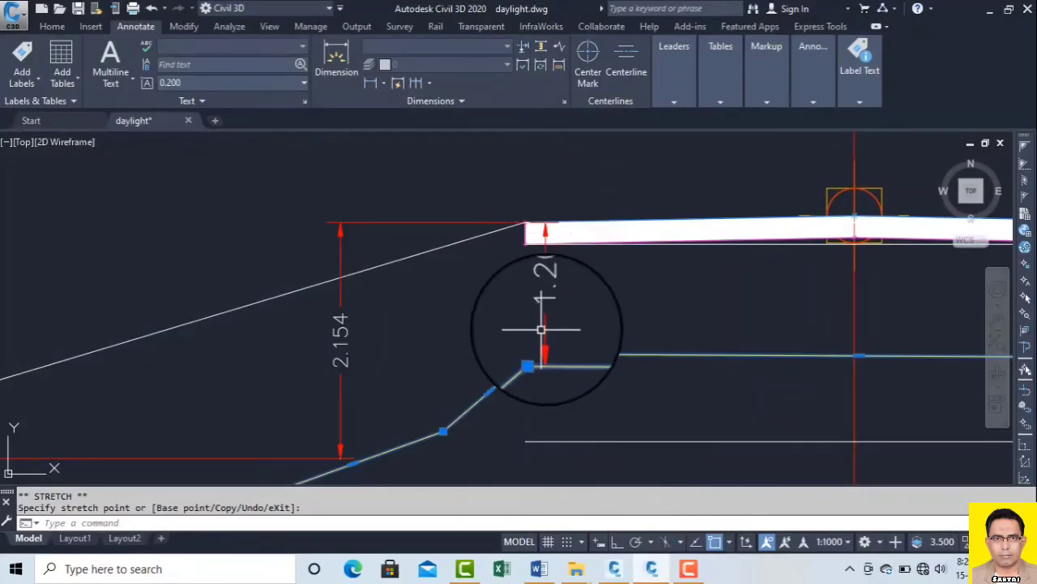
scroll(602, 301, "down", 5)
scroll(602, 300, "up", 3)
left_click(577, 265)
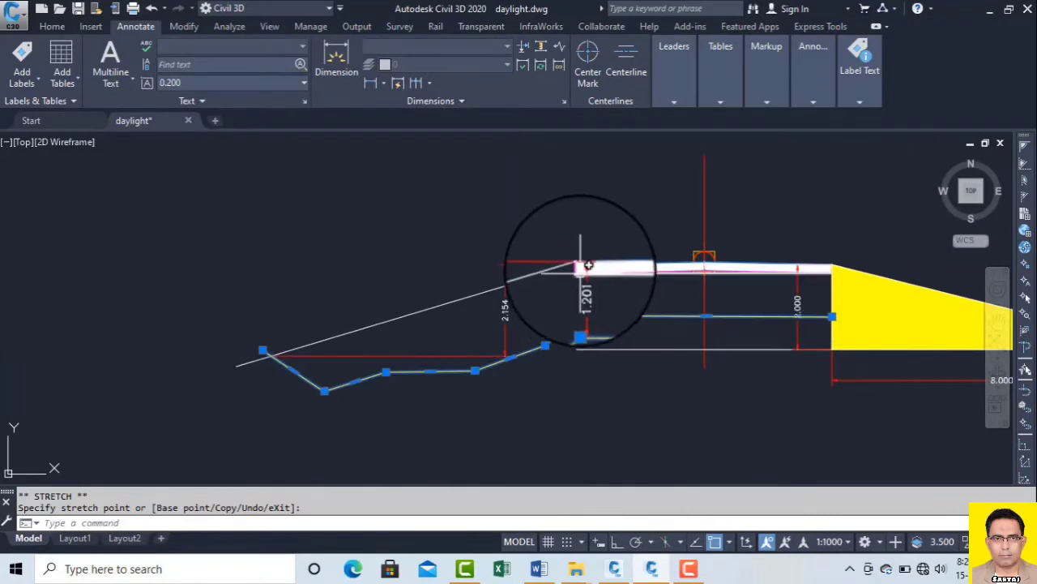
left_click(263, 350)
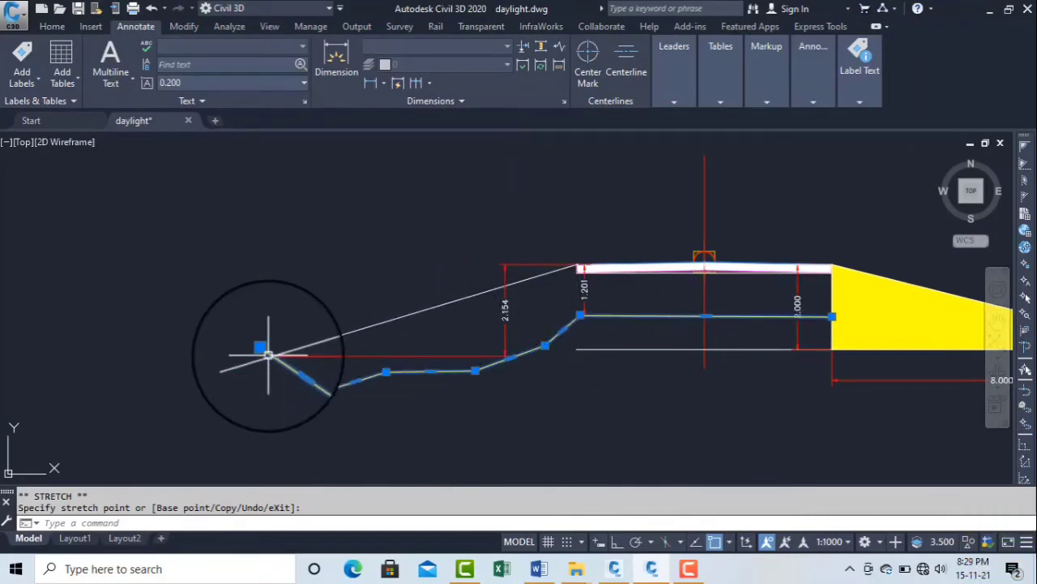
scroll(281, 350, "up", 2)
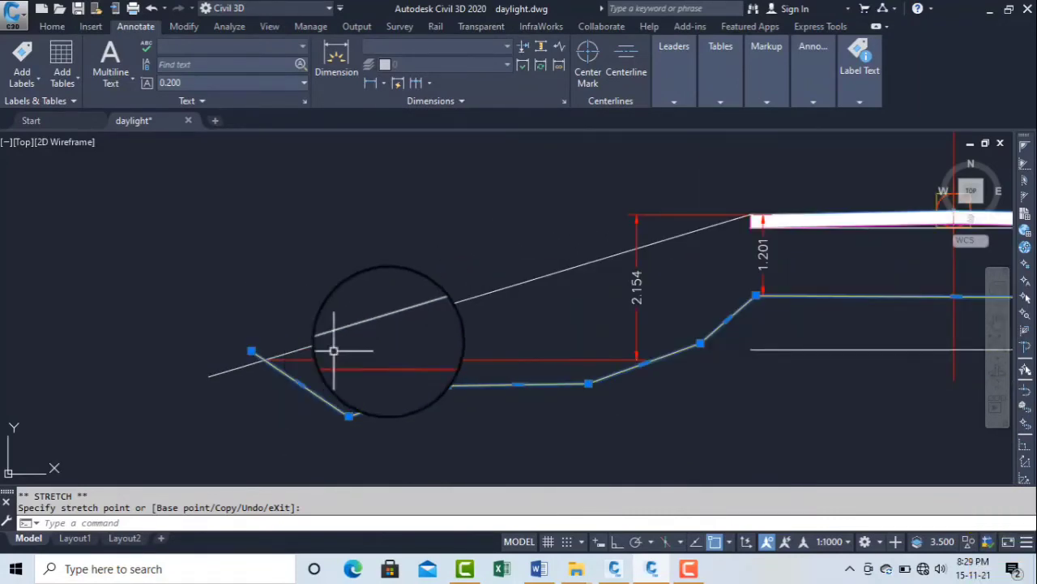
scroll(680, 290, "up", 4)
scroll(623, 285, "down", 2)
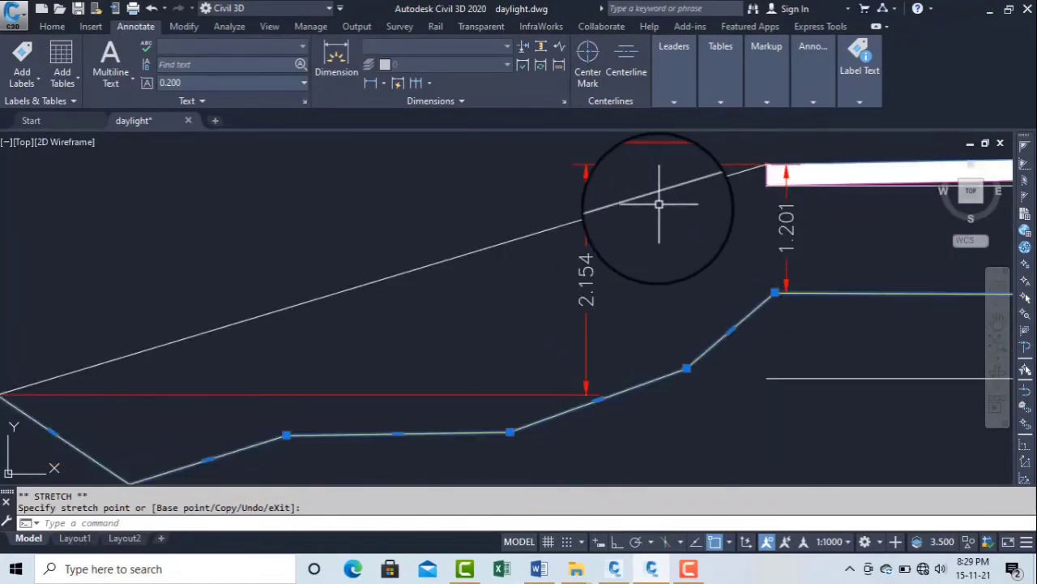
scroll(616, 295, "down", 3)
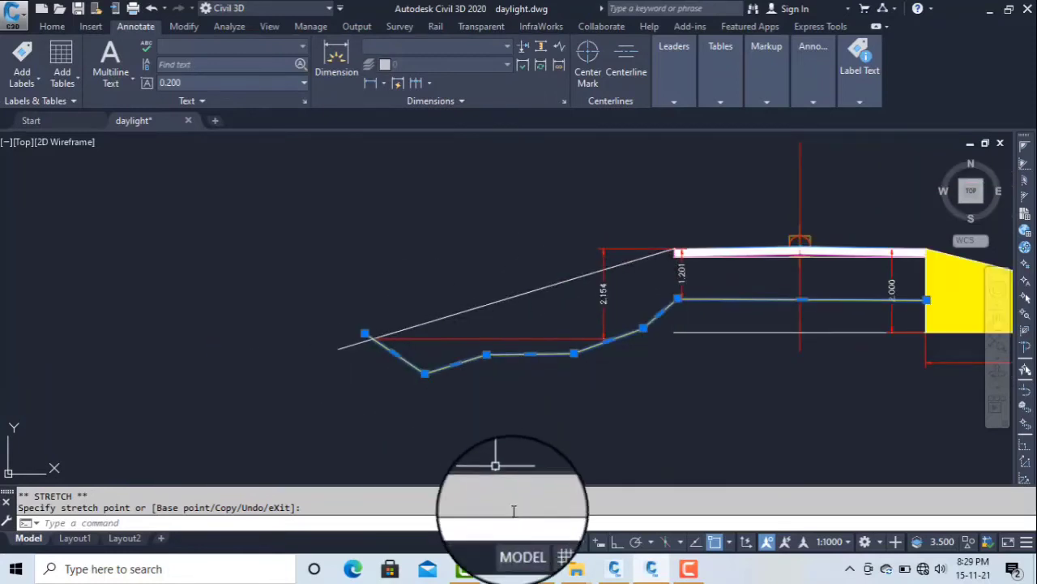
scroll(679, 229, "up", 5)
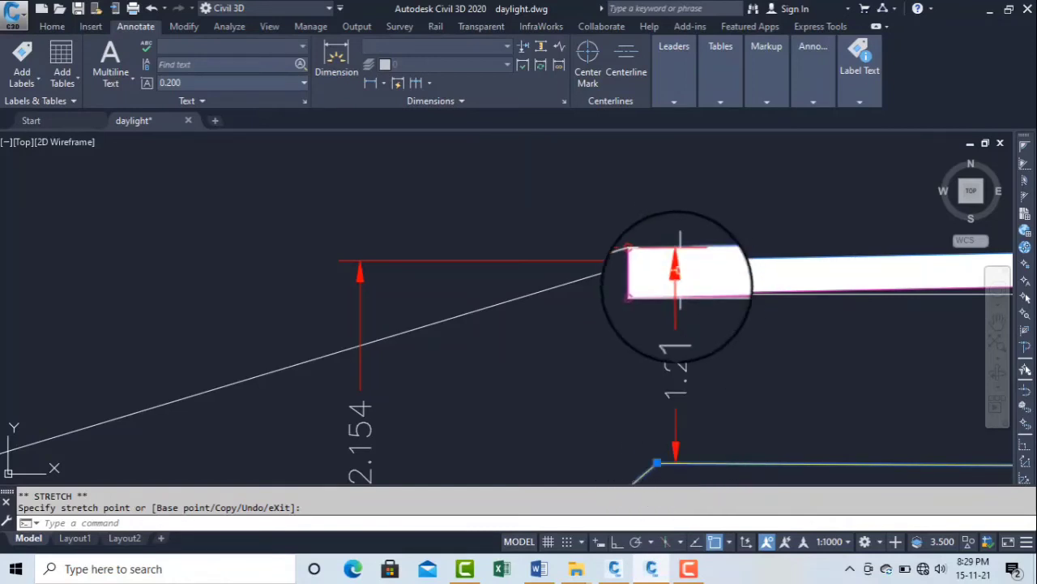
left_click(679, 284)
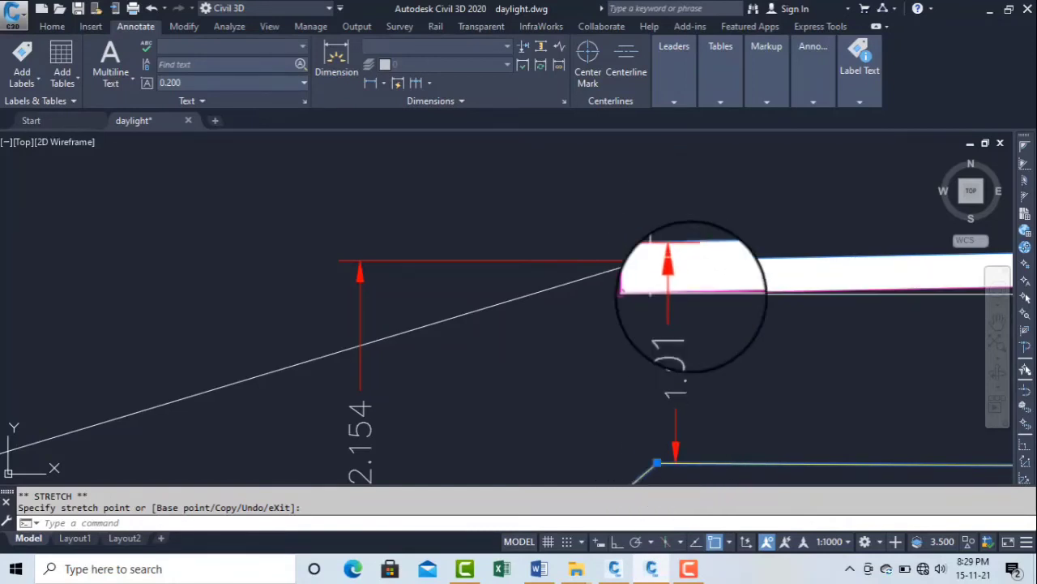
scroll(637, 284, "down", 2)
scroll(637, 281, "down", 2)
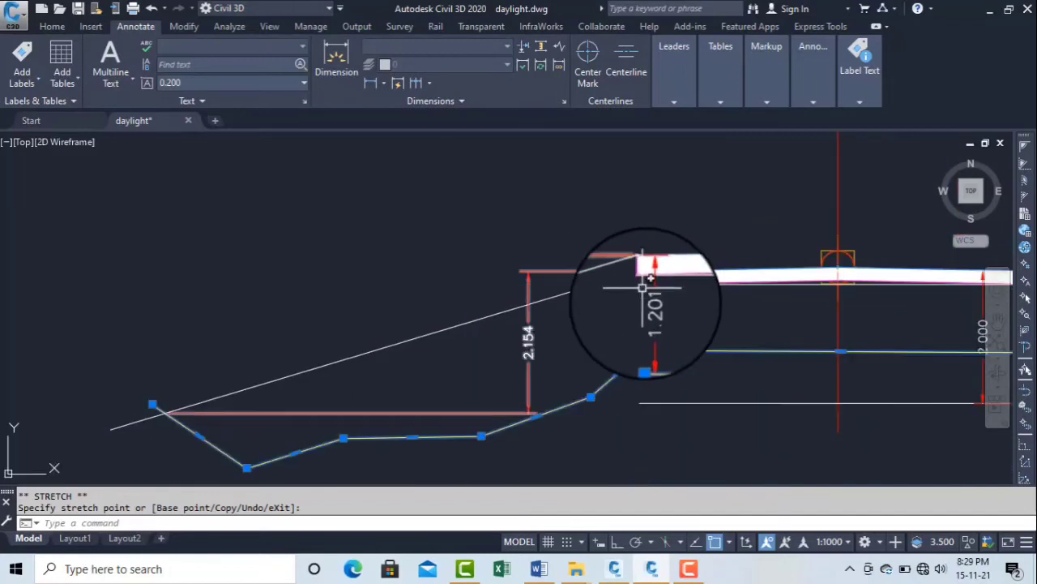
scroll(656, 311, "up", 3)
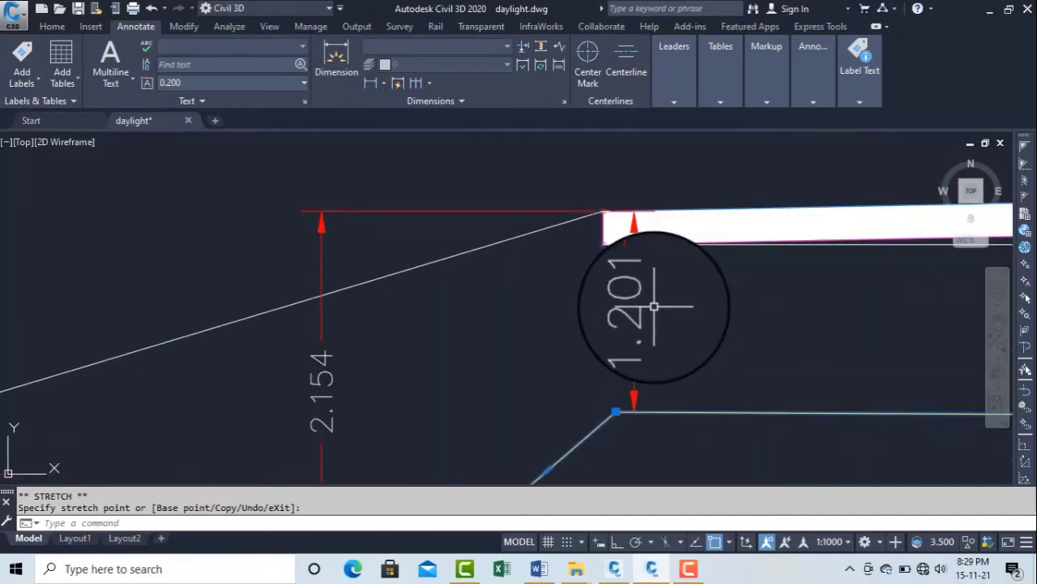
Return to Subassembly Composer and review the default values of the F1, F3 and FS2 fill parameters.
left_click(652, 569)
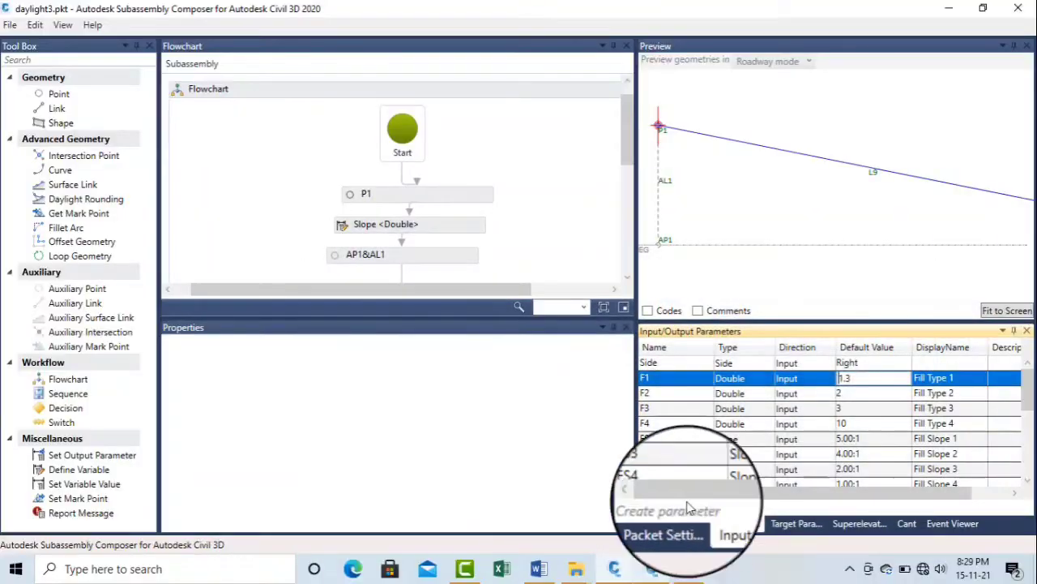
type(".3")
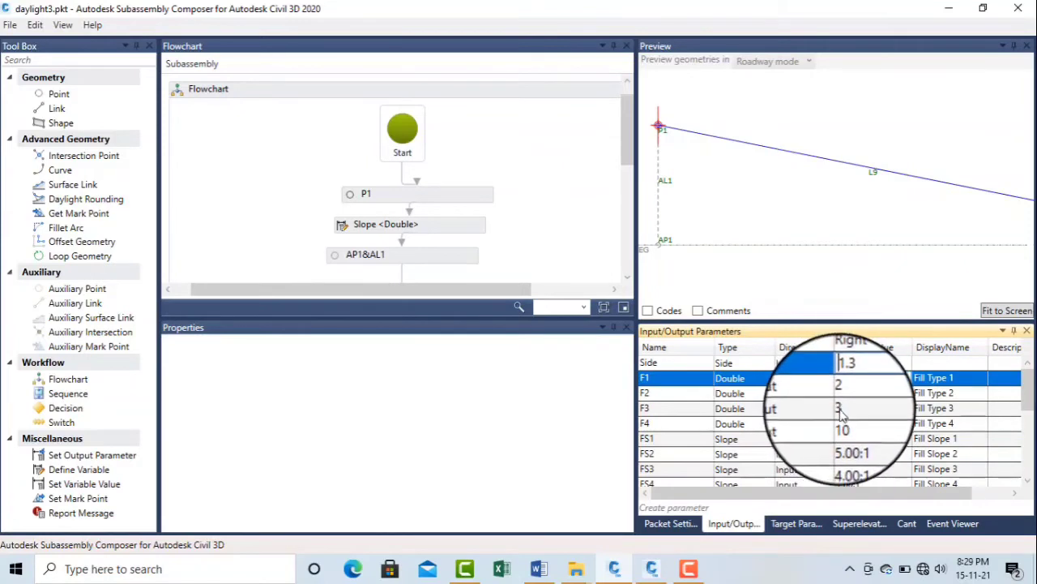
left_click(847, 409)
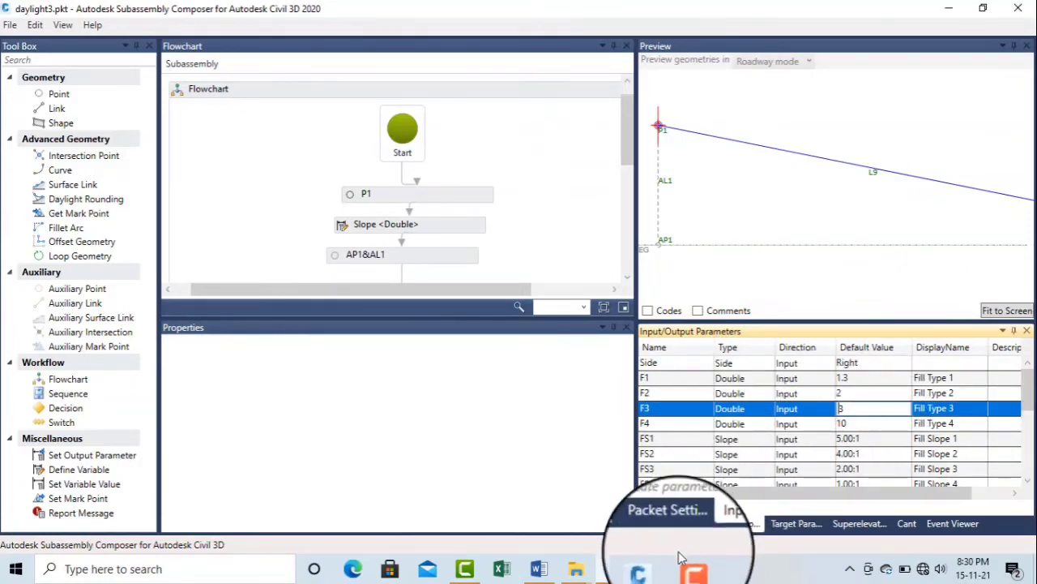
left_click(849, 456)
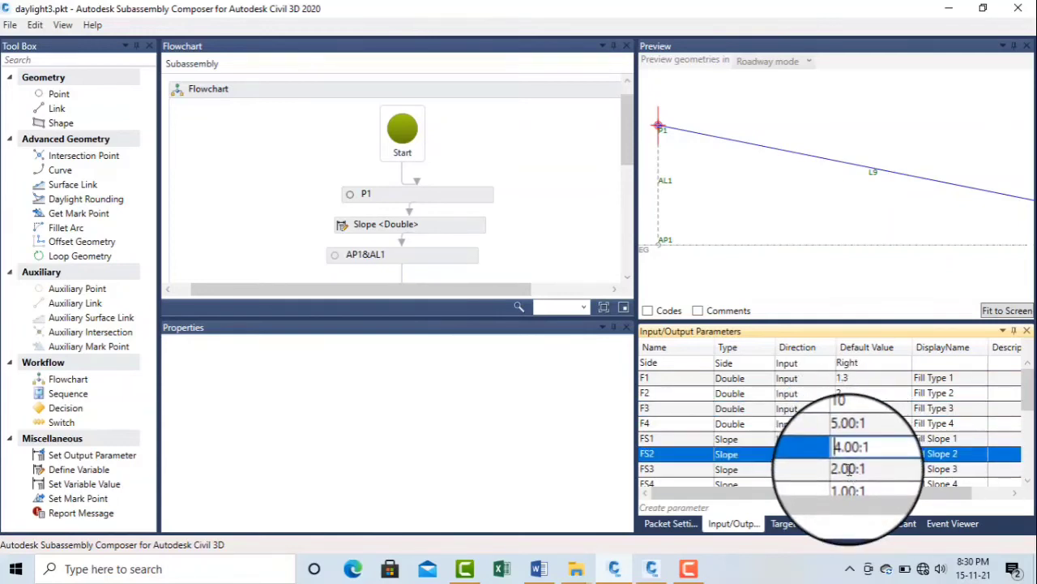
Review the FS3 default, switch to Civil 3D and compare the side slope's road-edge and ground-line ends with the two height dimensions.
left_click(849, 468)
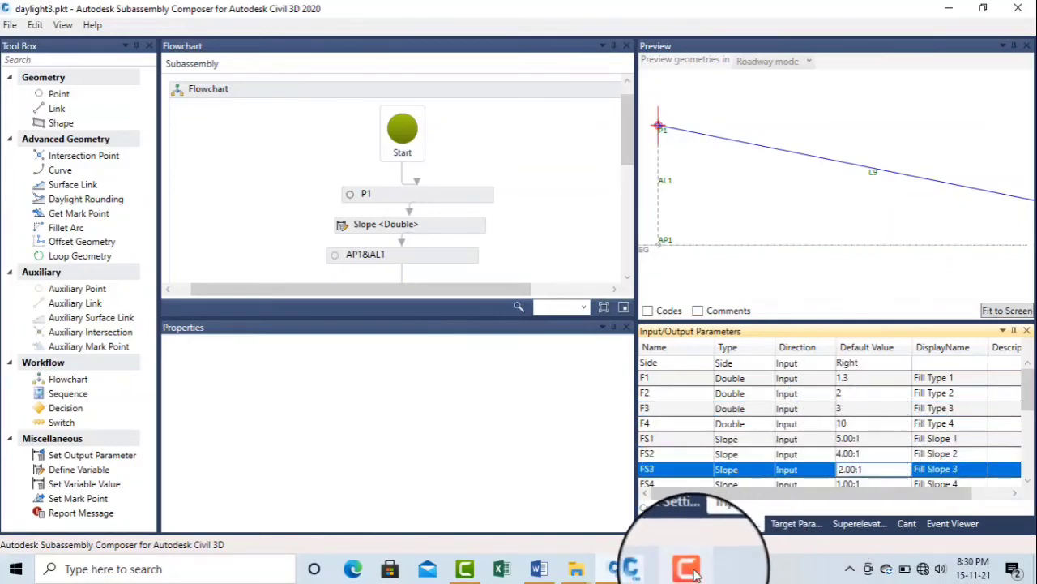
left_click(631, 568)
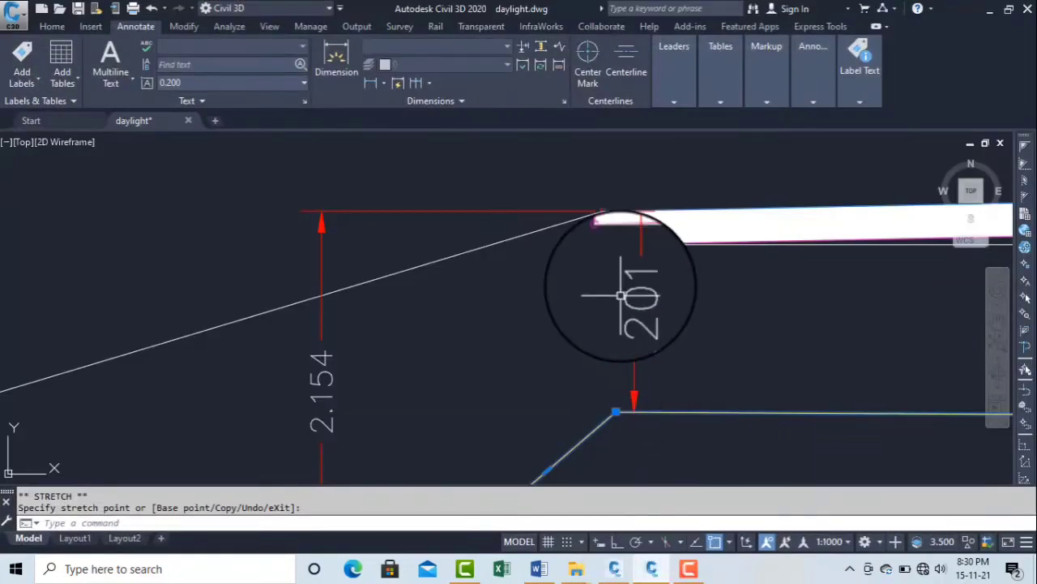
scroll(620, 292, "down", 5)
scroll(623, 268, "up", 5)
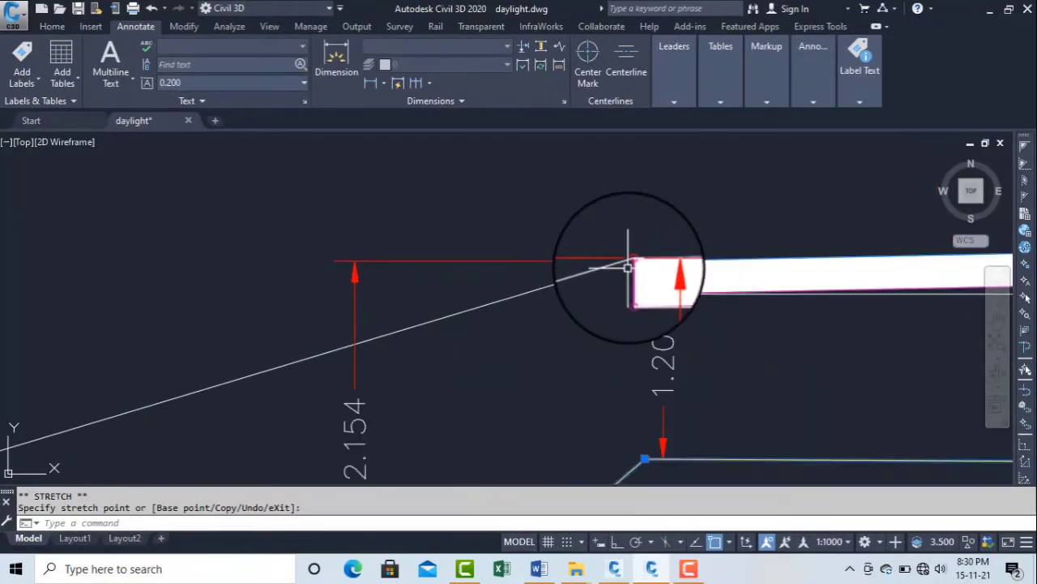
middle_click_drag(628, 268, 732, 213)
scroll(732, 213, "down", 2)
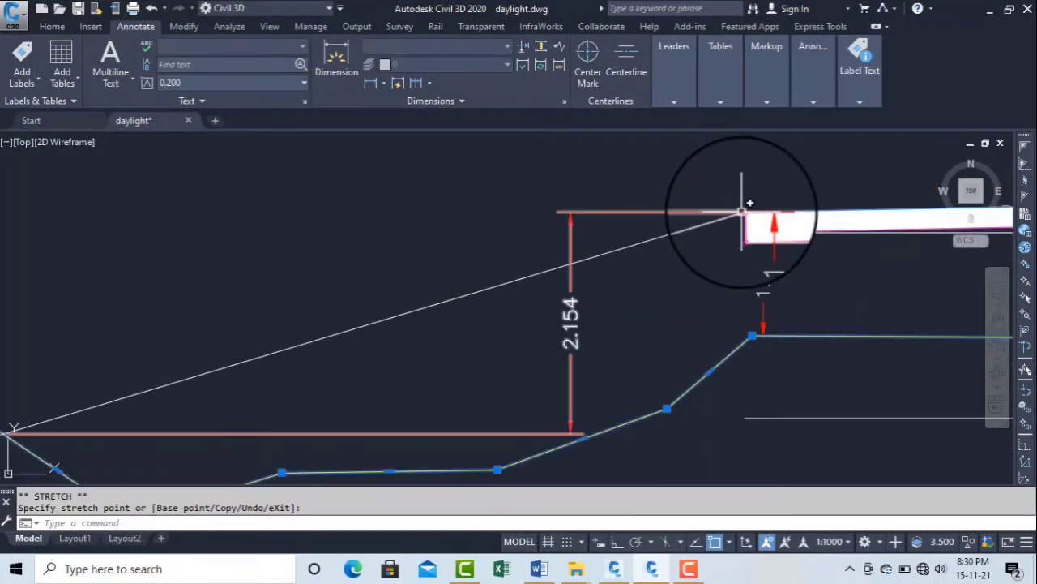
middle_click_drag(478, 332, 551, 267)
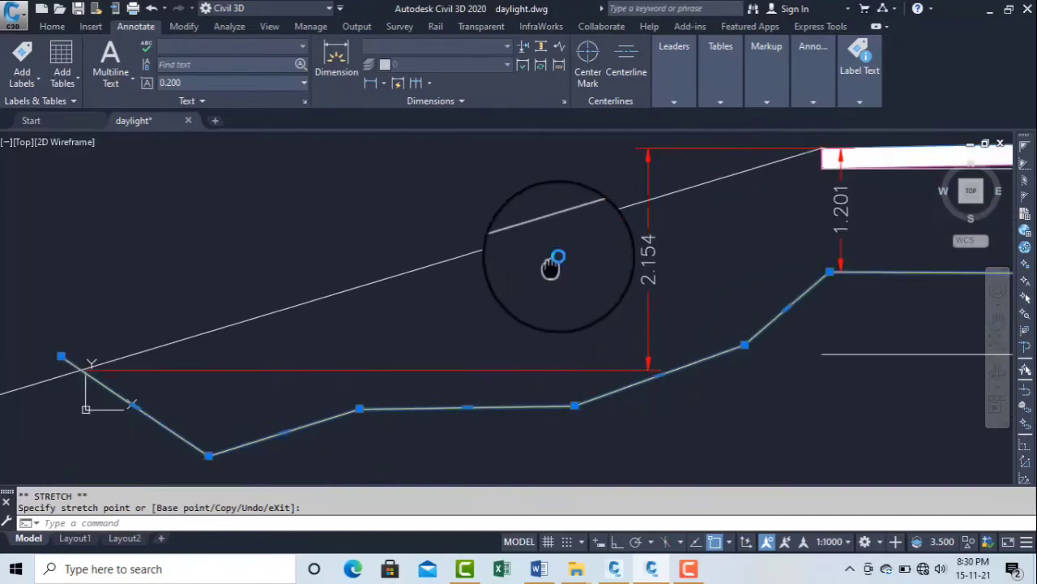
scroll(552, 267, "down", 2)
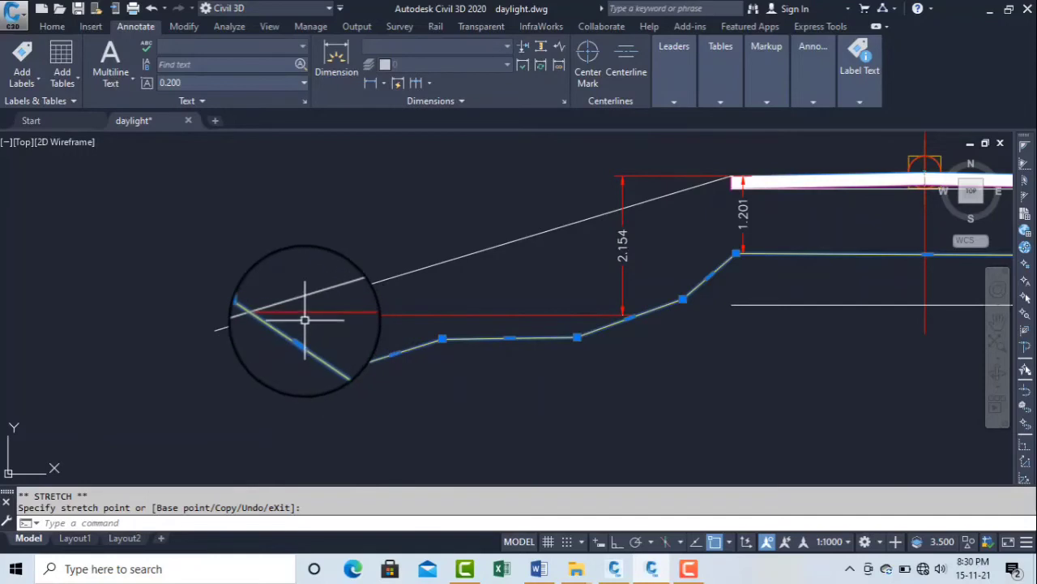
left_click(737, 235)
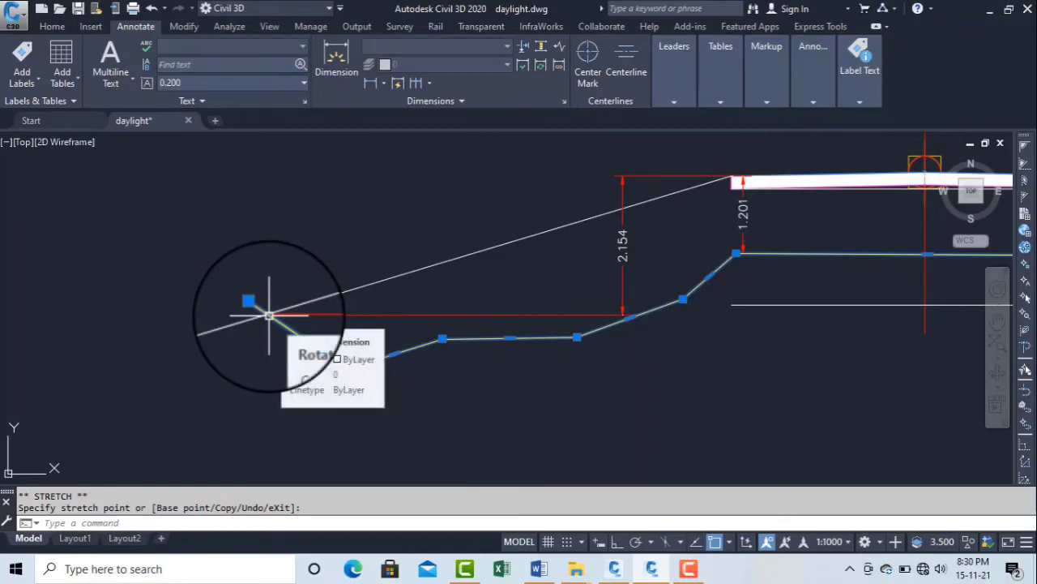
left_click(256, 307)
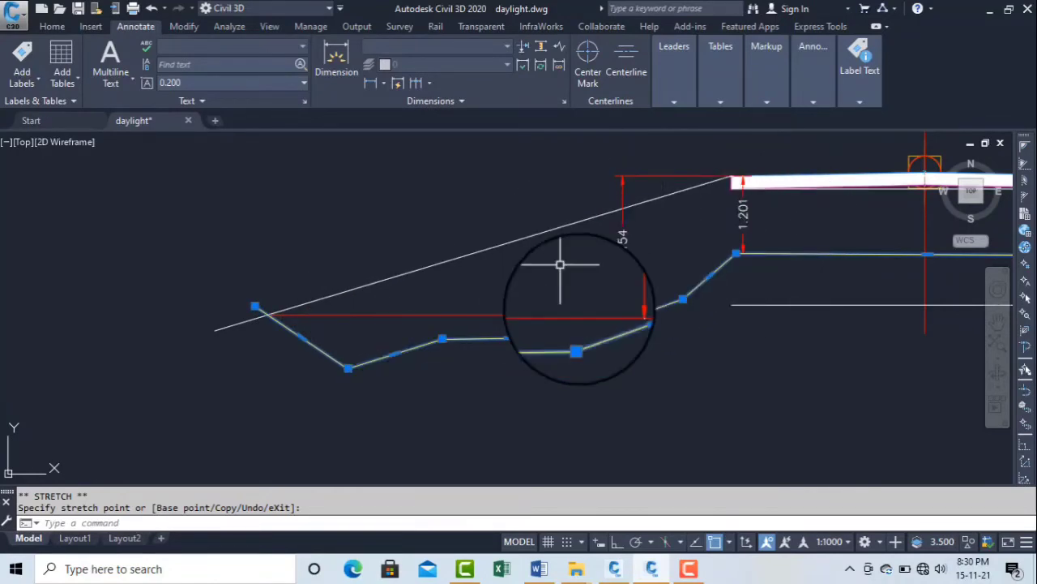
Return to Subassembly Composer and inspect the properties of point P1 in the flowchart.
left_click(614, 568)
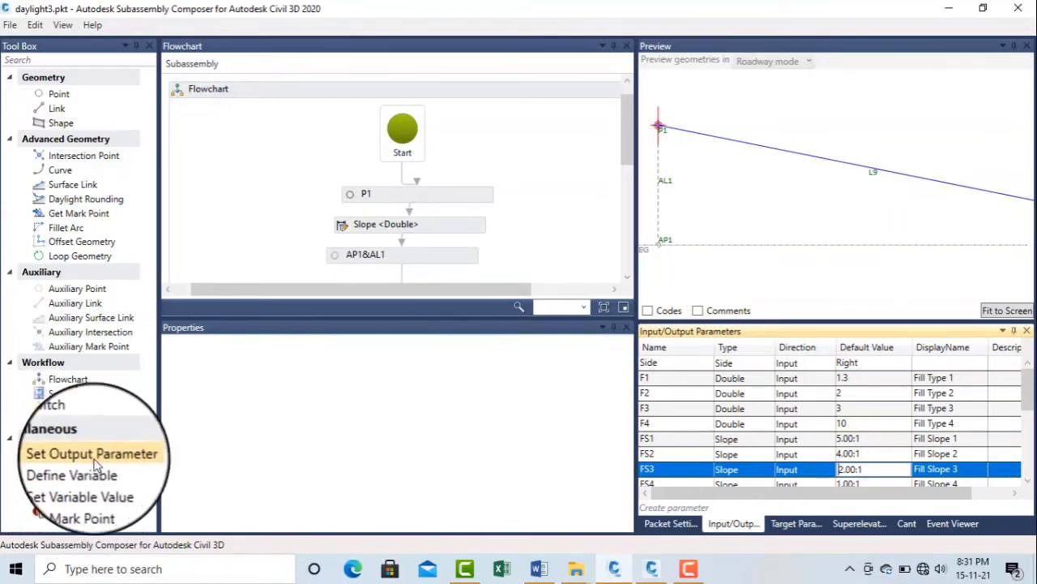
left_click(109, 462)
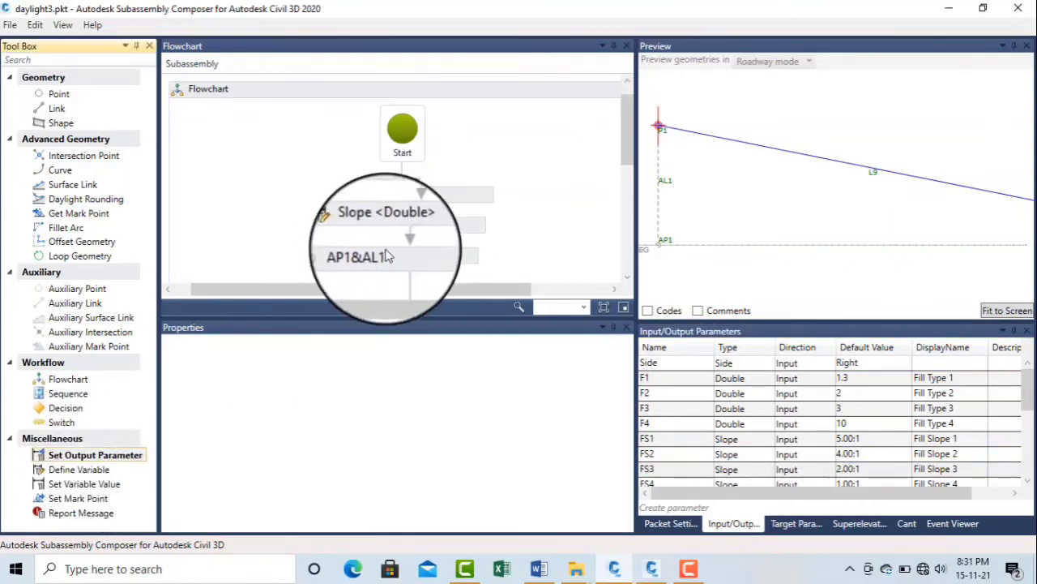
left_click(389, 204)
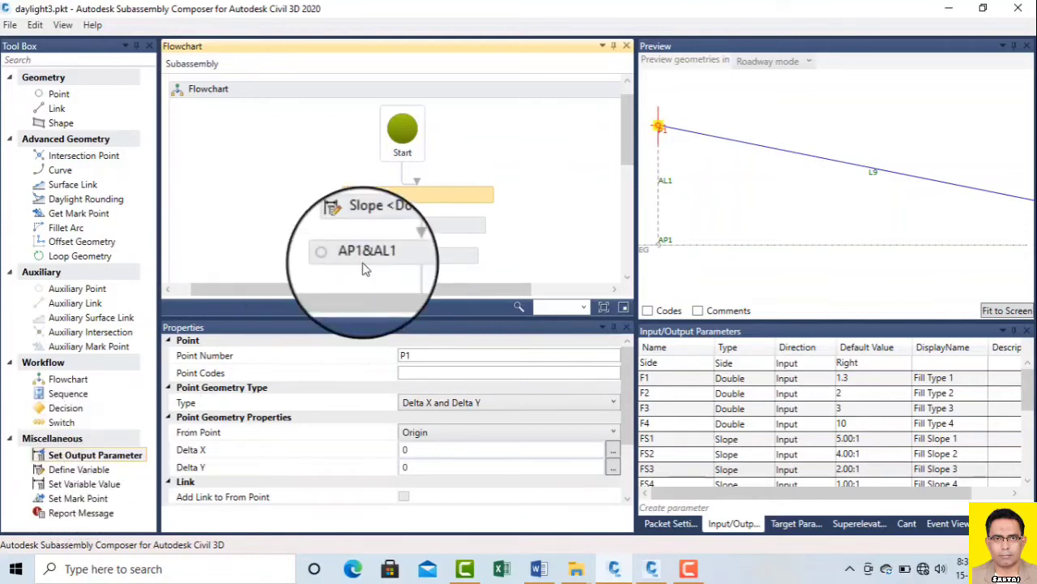
Review the Slope variable's name, available variable types and default value, keeping the type as Double.
left_click(390, 229)
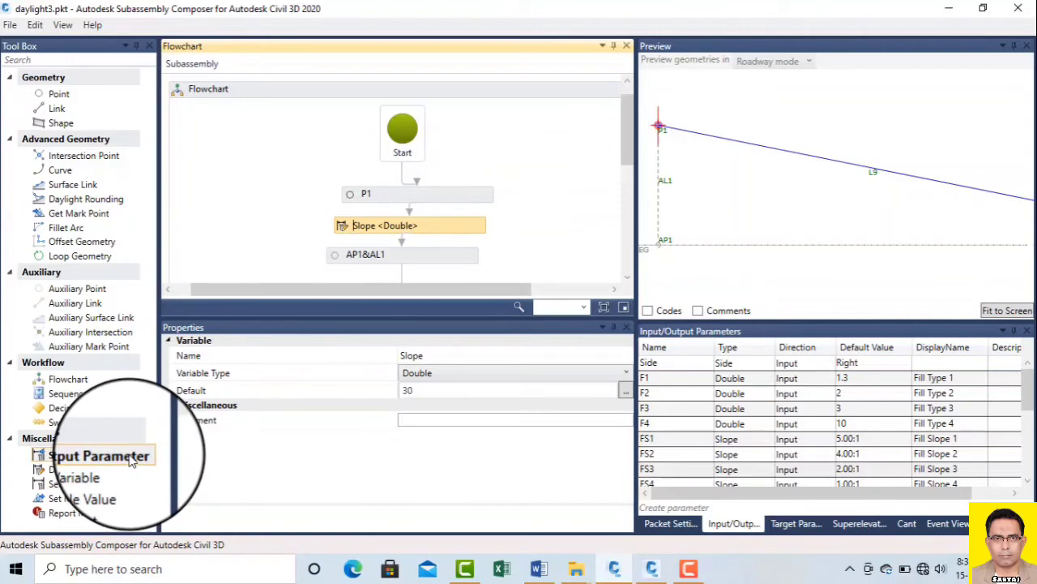
left_click(457, 379)
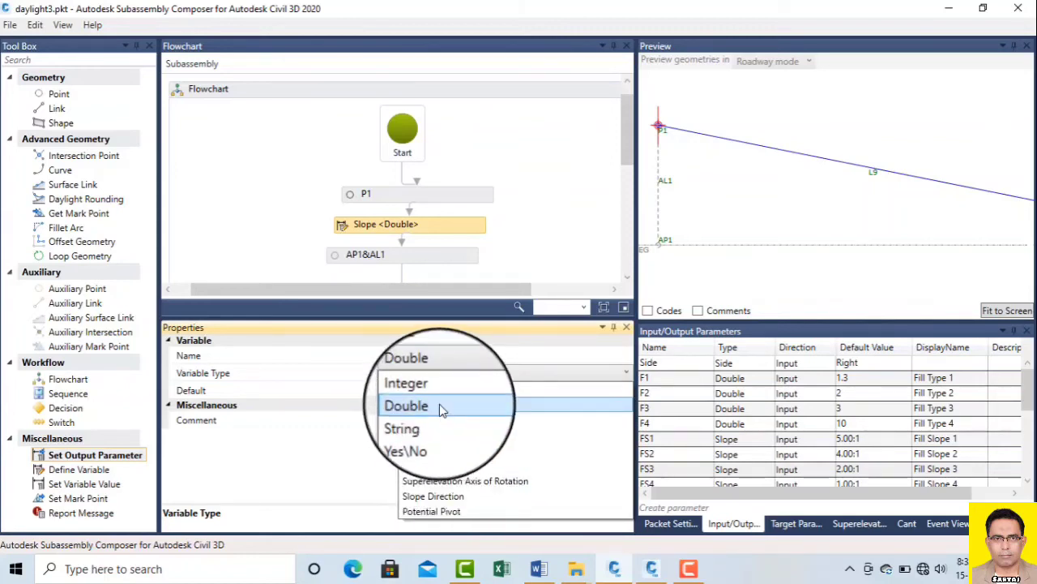
left_click(442, 409)
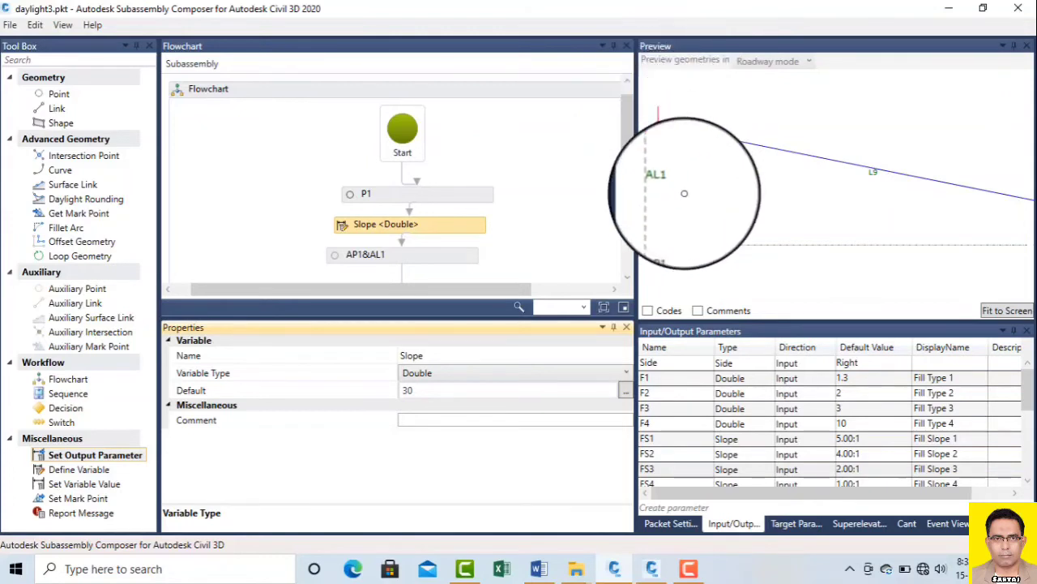
left_click(410, 226)
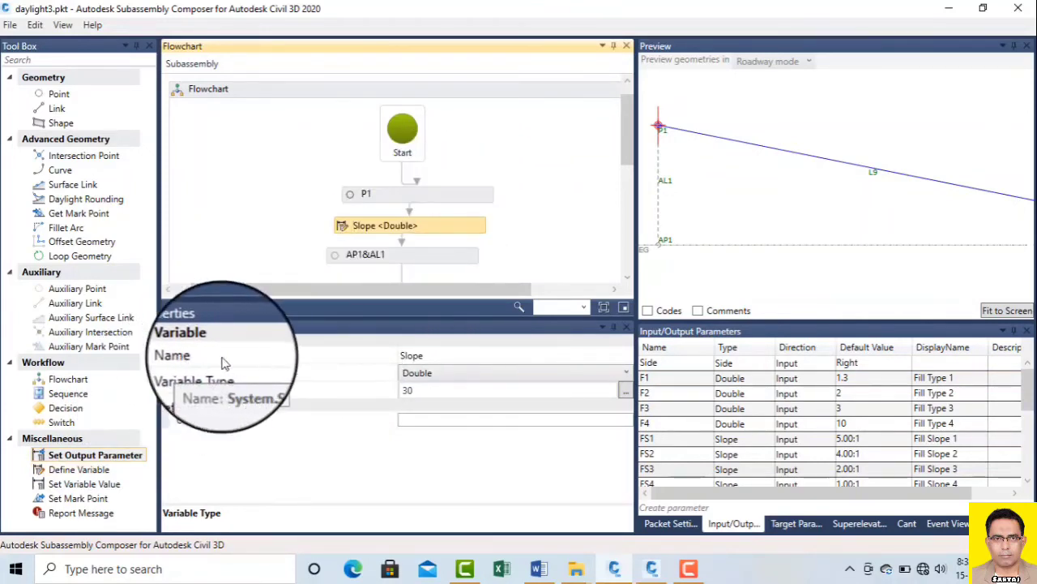
left_click(438, 355)
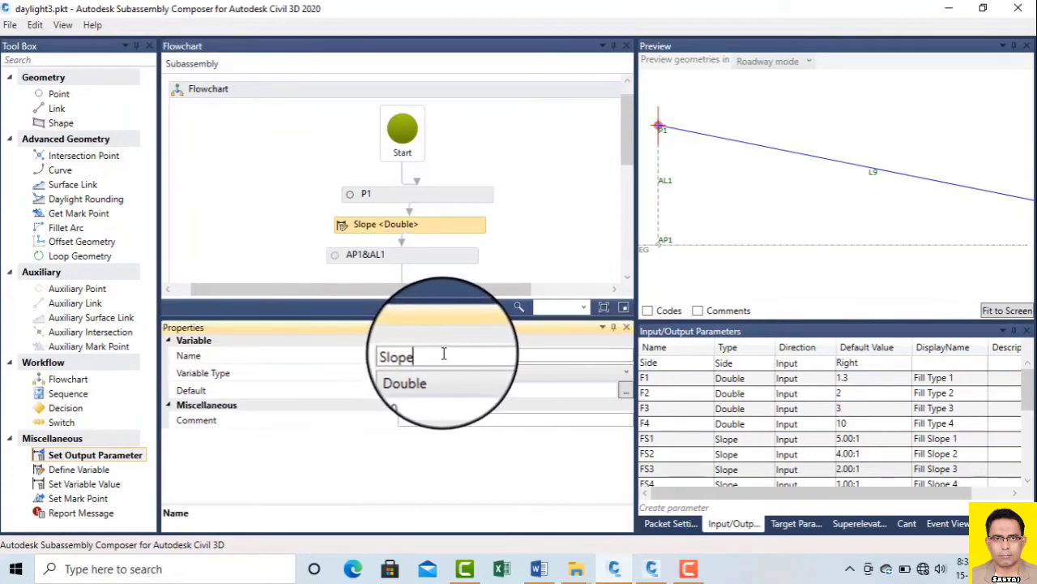
double_click(428, 356)
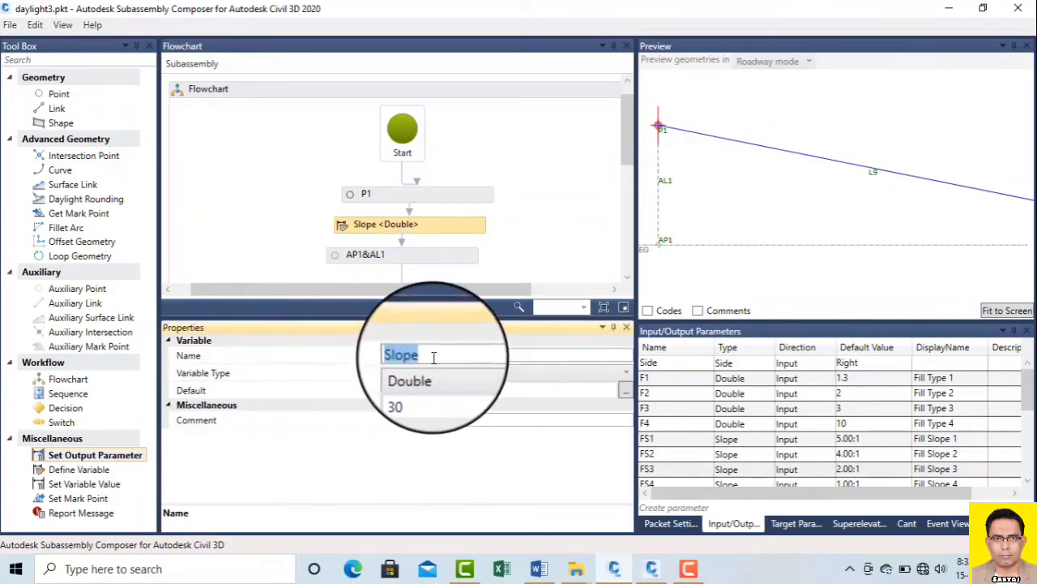
left_click(432, 356)
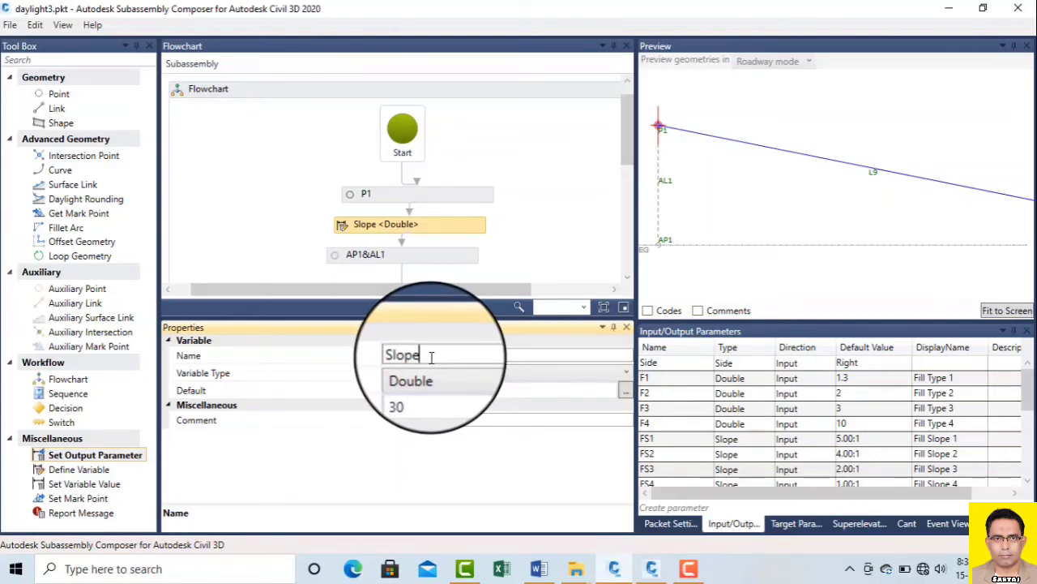
left_click(429, 376)
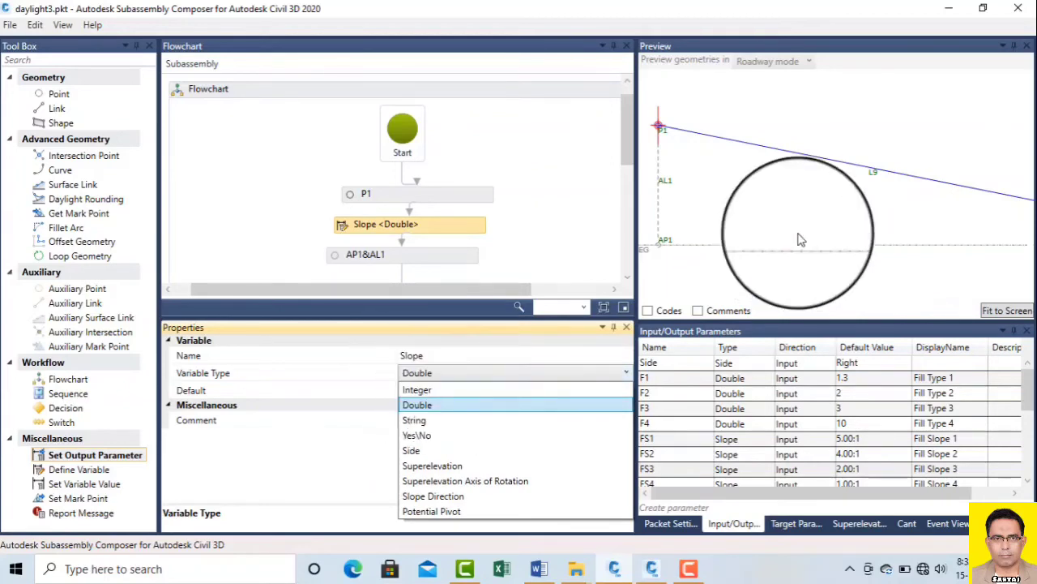
left_click(422, 405)
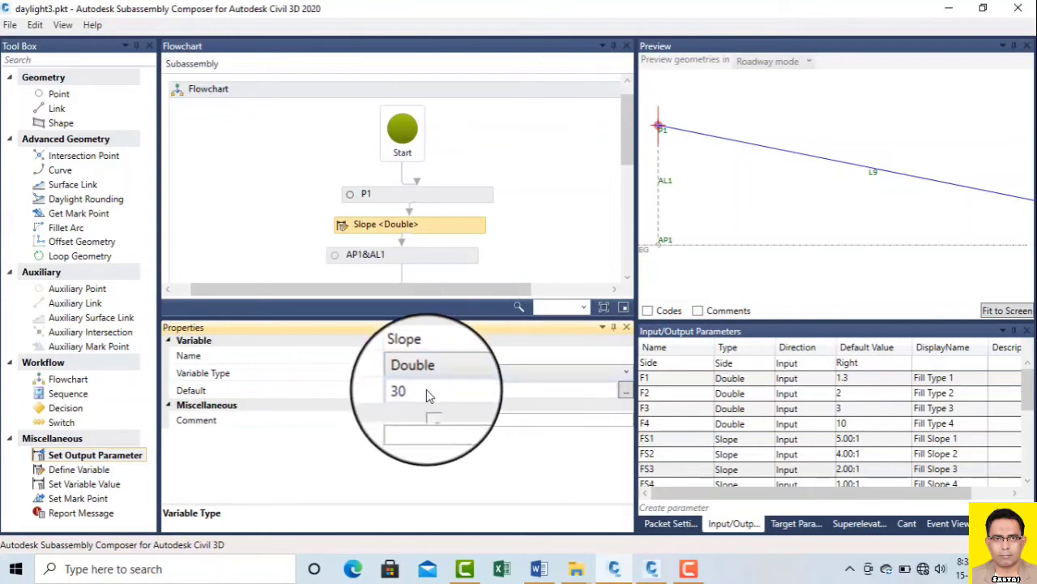
left_click(420, 390)
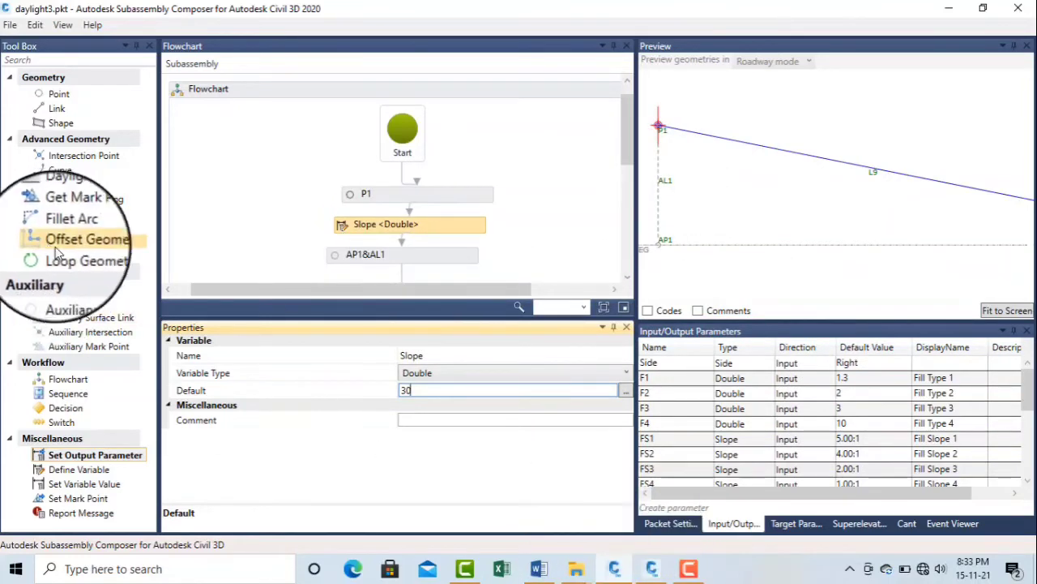
left_click(70, 261)
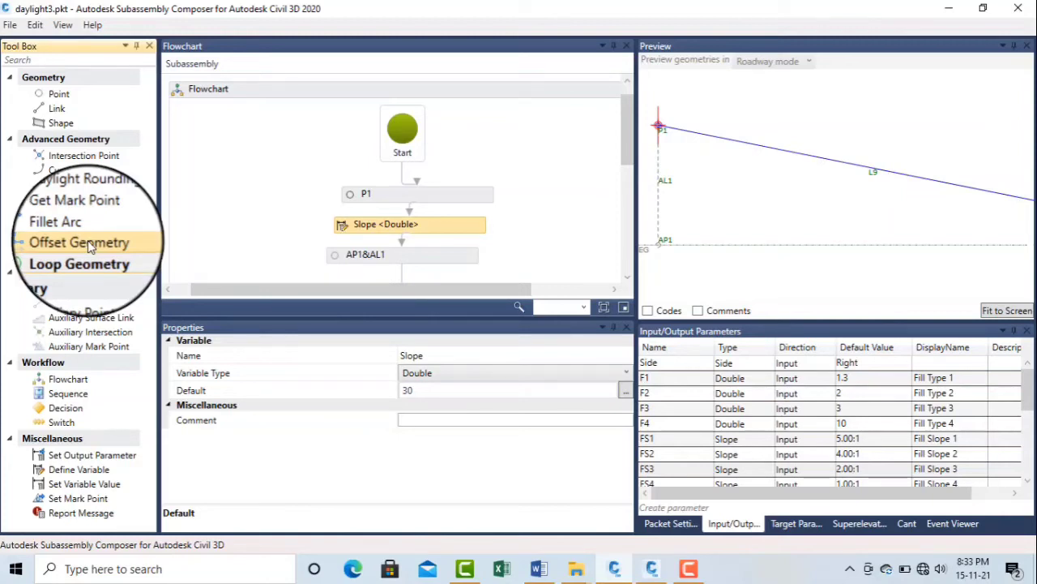
left_click(89, 245)
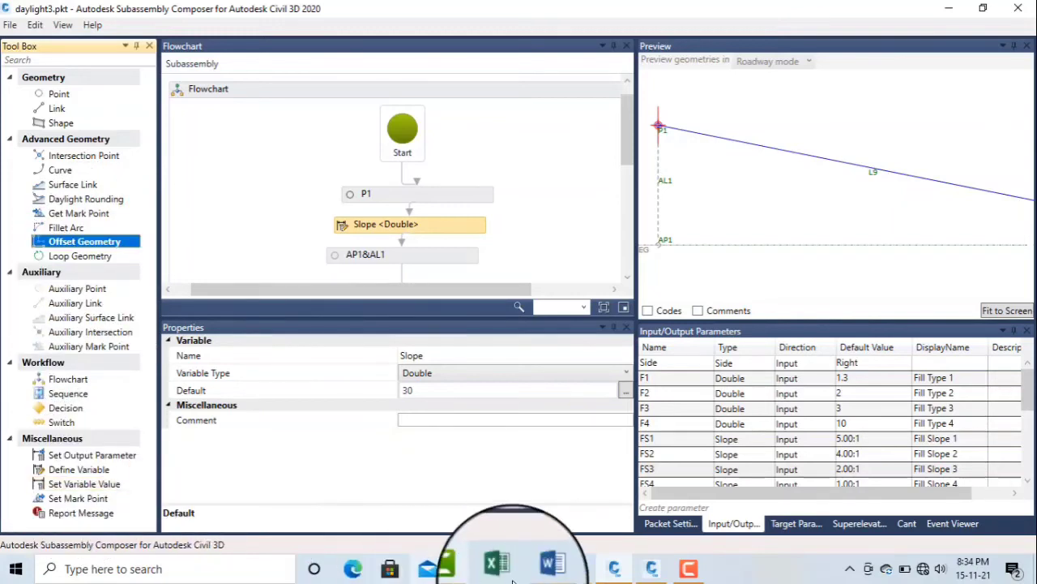
left_click(612, 570)
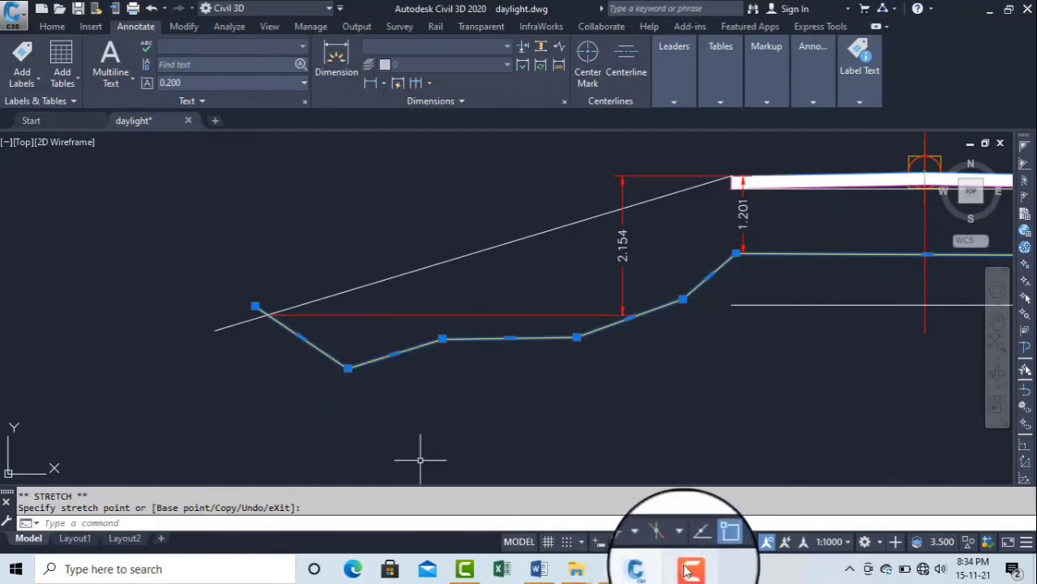
left_click(614, 570)
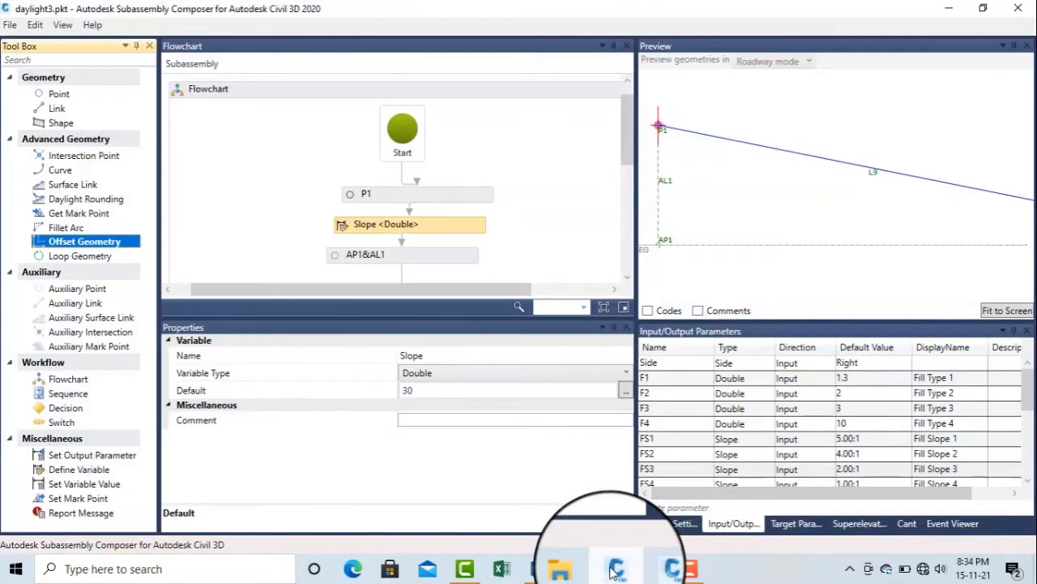
Inspect the properties of auxiliary point AP1 and the condition of the decision separating fill from cut.
left_click(405, 255)
left_click_drag(626, 157, 618, 192)
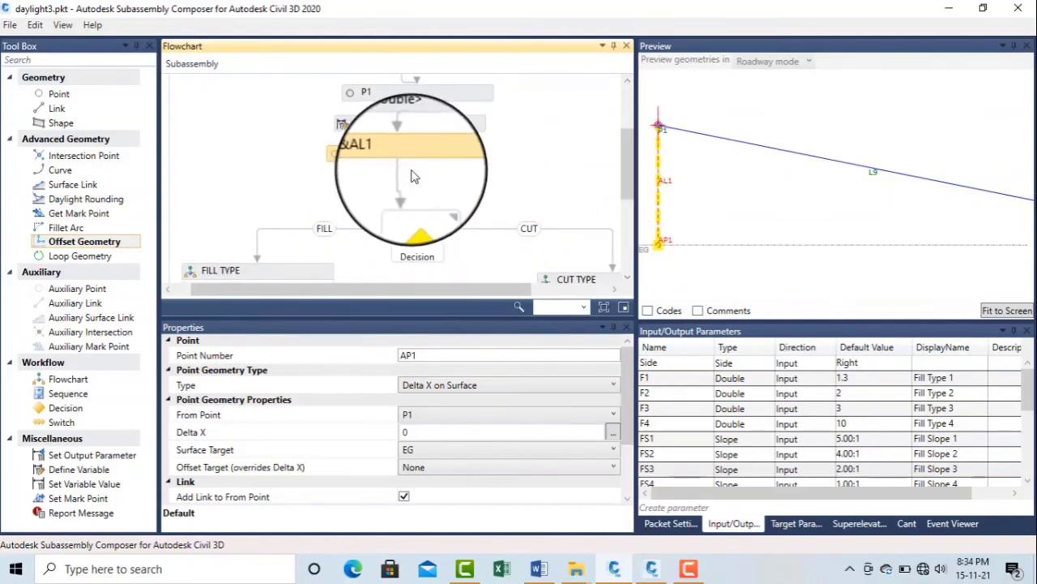
left_click(418, 221)
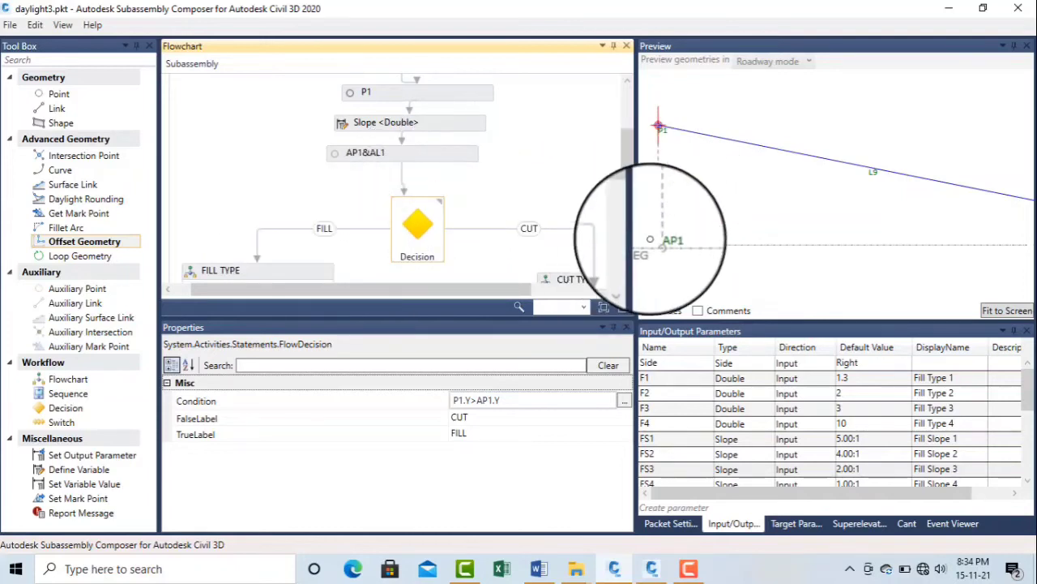
Open the FILL TYPE flowchart and examine its first decision and the slope assignment on the Fill Type 1 branch.
left_click_drag(629, 203, 625, 231)
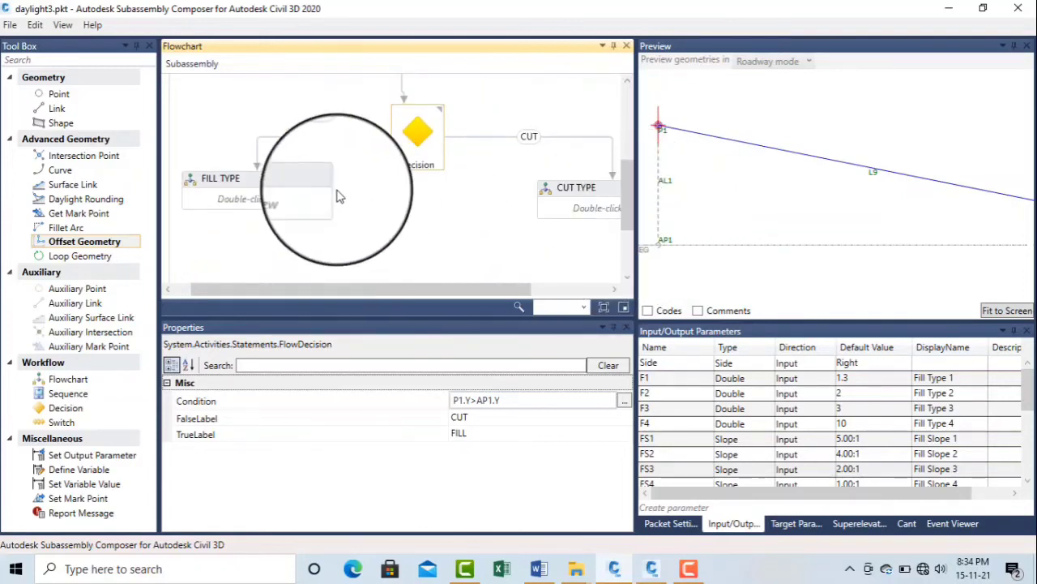
double_click(261, 192)
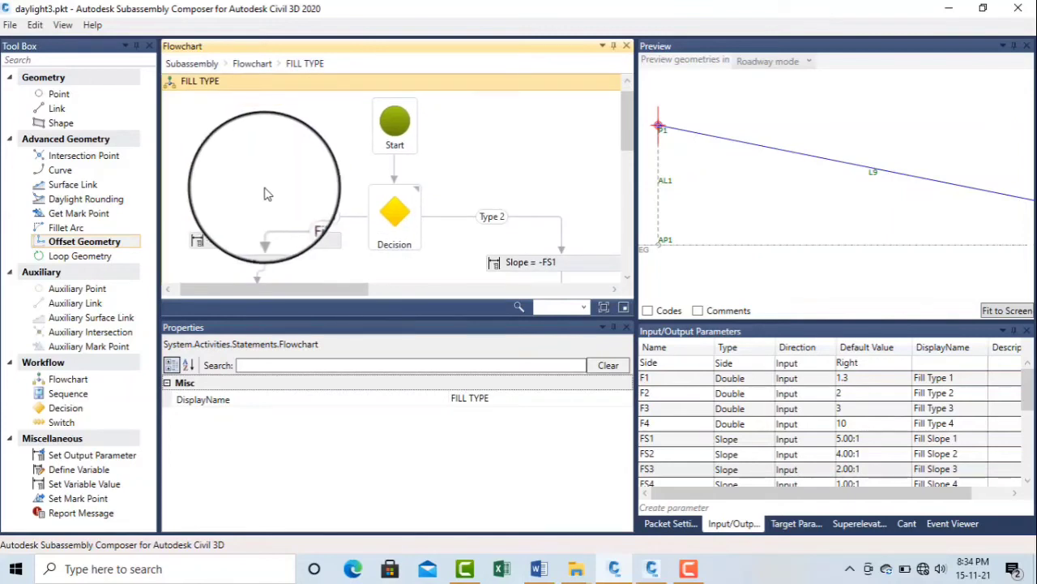
mouse_move(624, 136)
left_mouse_down()
mouse_move(624, 166)
mouse_move(625, 155)
left_mouse_up()
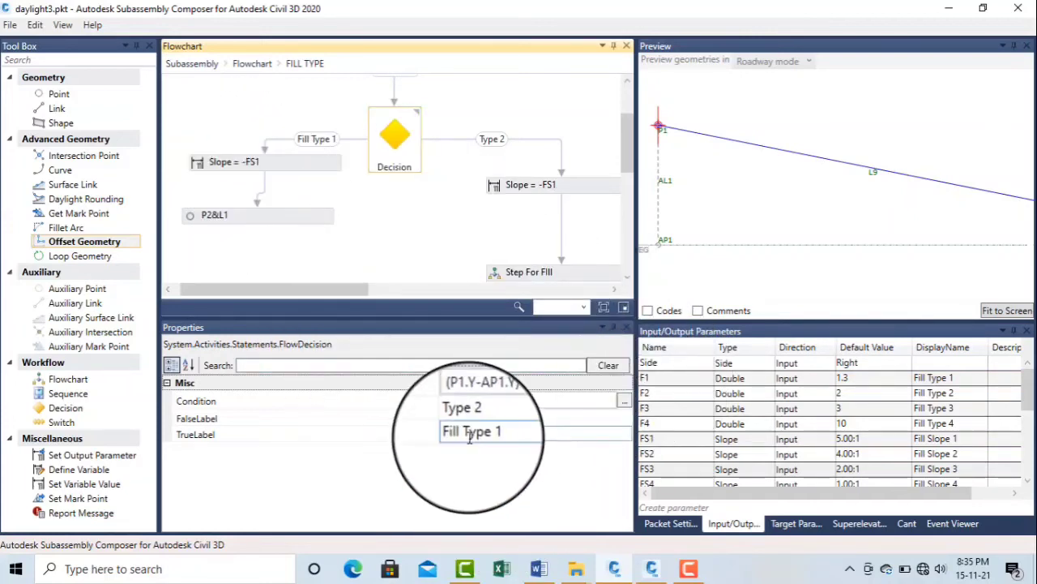
left_click(273, 172)
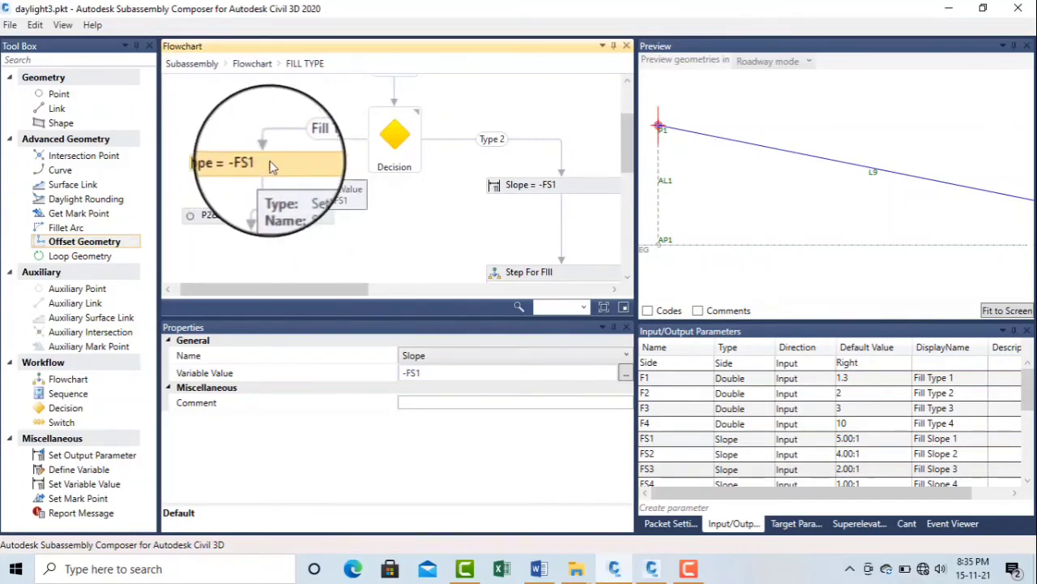
Glance at the Civil 3D section, return to Subassembly Composer and compare P2&L1's properties with the Fill Type 1 slope assignment.
left_click(613, 568)
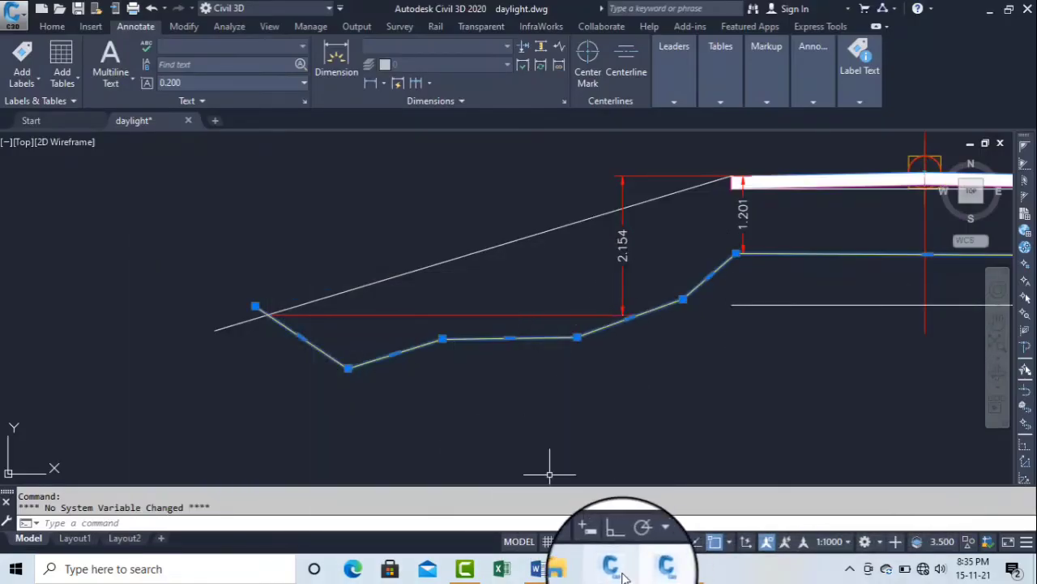
left_click(651, 569)
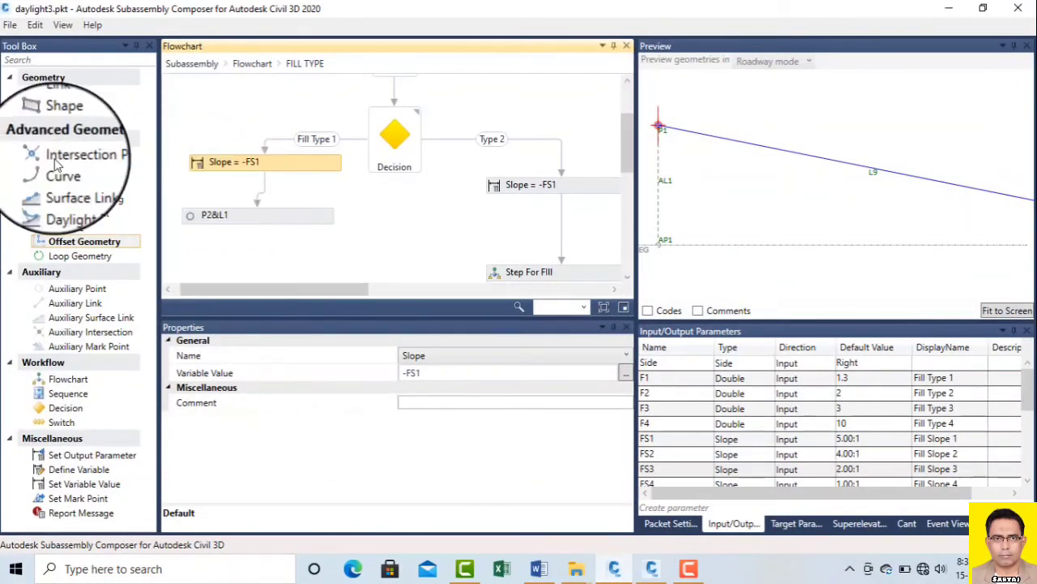
left_click(239, 217)
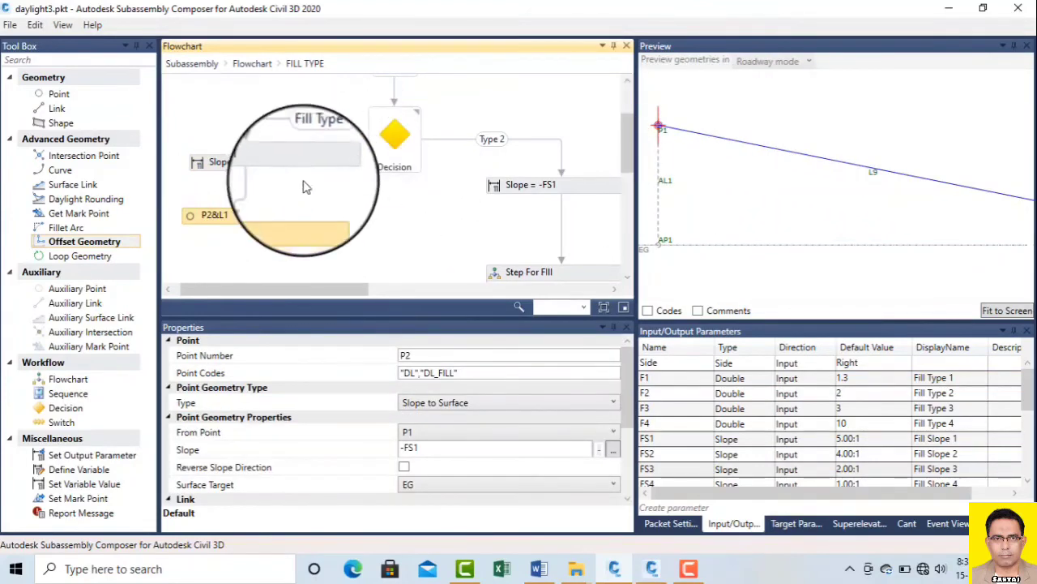
left_click(261, 167)
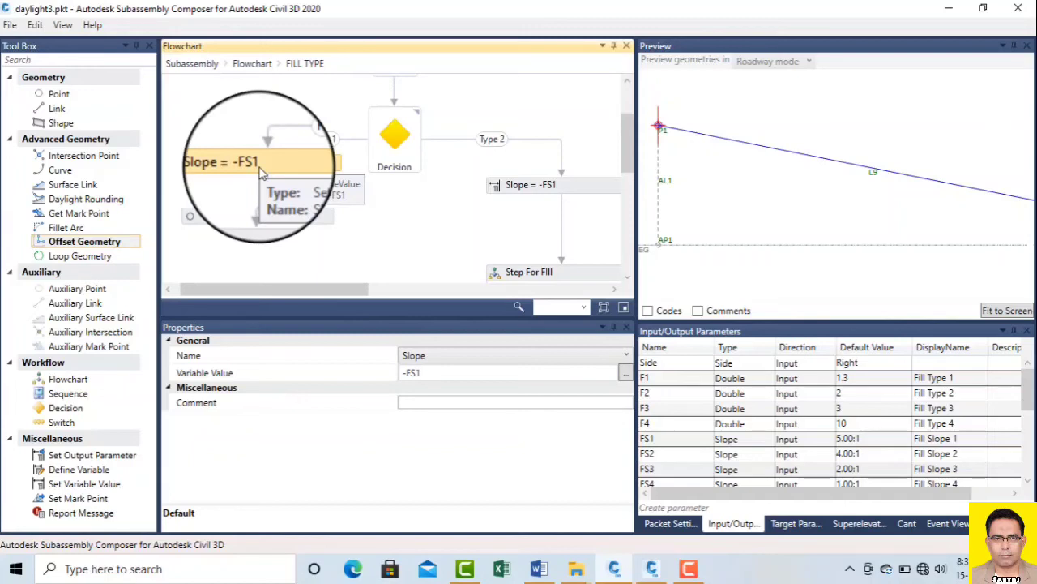
Review the variable name choices and value of the Fill Type 1 slope assignment and locate the matching FS1 input parameter.
left_click(437, 358)
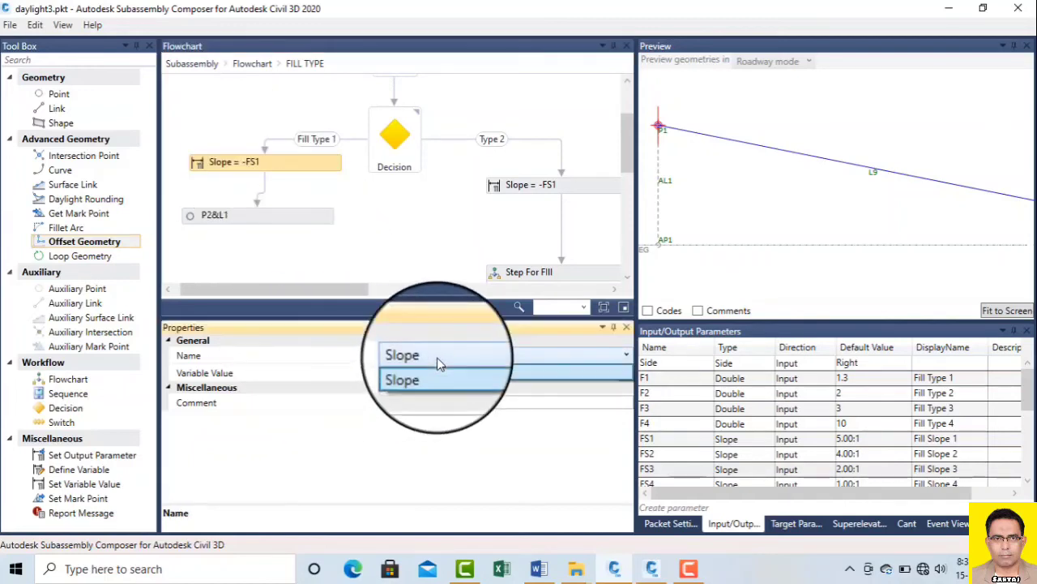
left_click(437, 357)
left_click(436, 358)
left_click(438, 362)
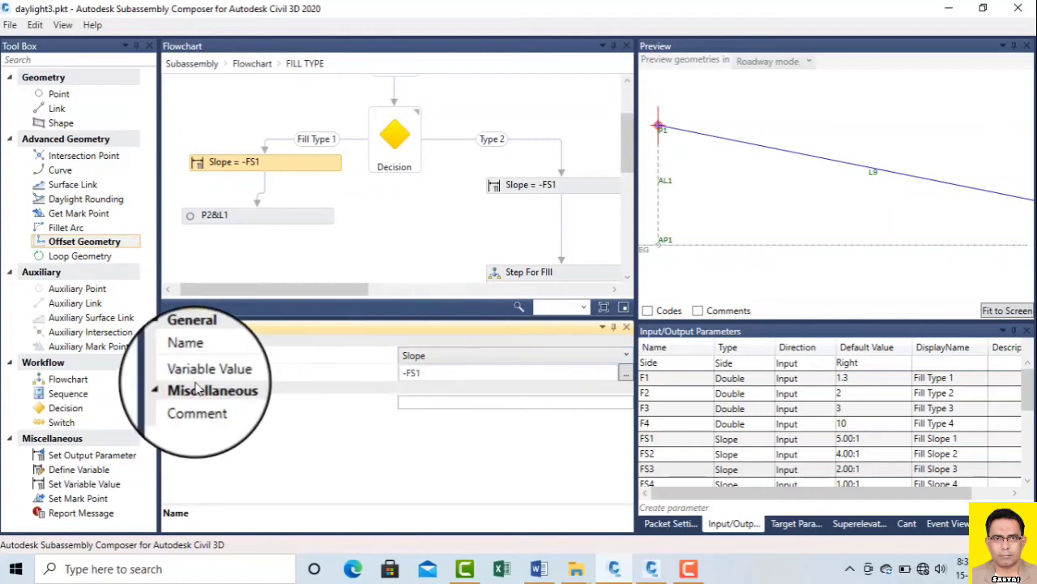
left_click(429, 357)
left_click(429, 358)
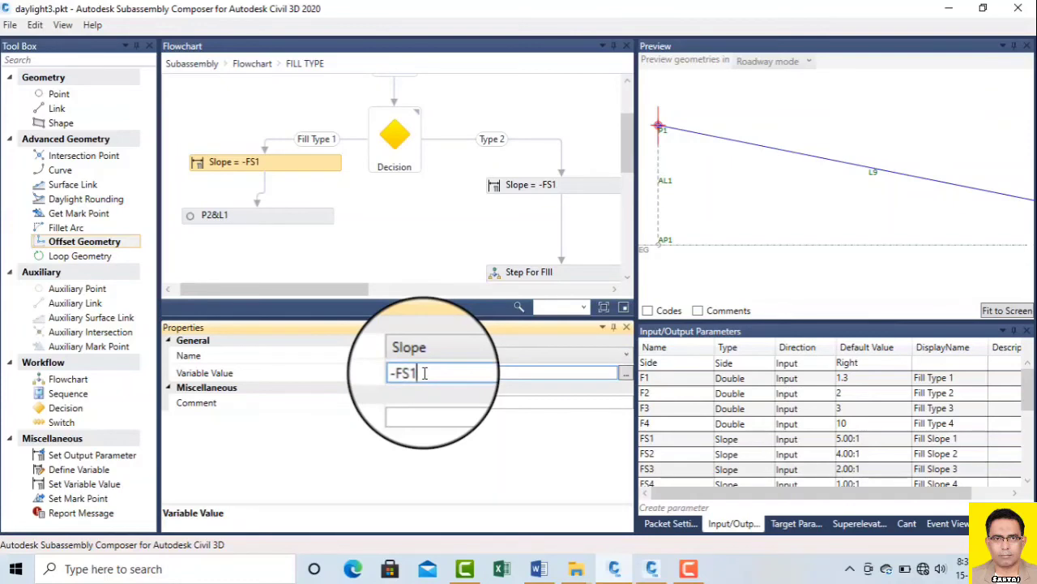
left_click(655, 442)
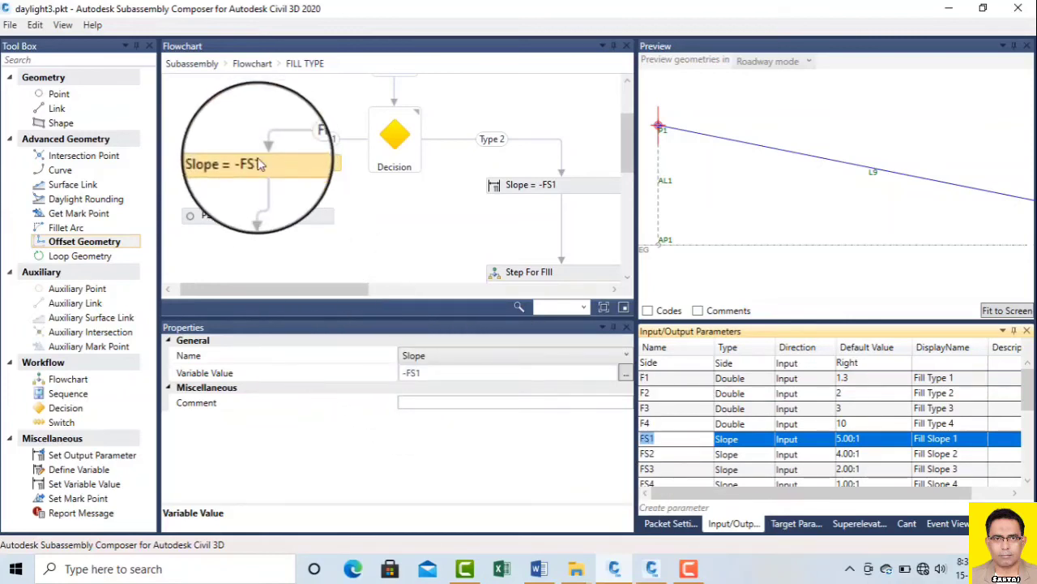
Examine the embankment section in Civil 3D, then return to Subassembly Composer and inspect the slope and surface target of P2&L1.
left_click(655, 569)
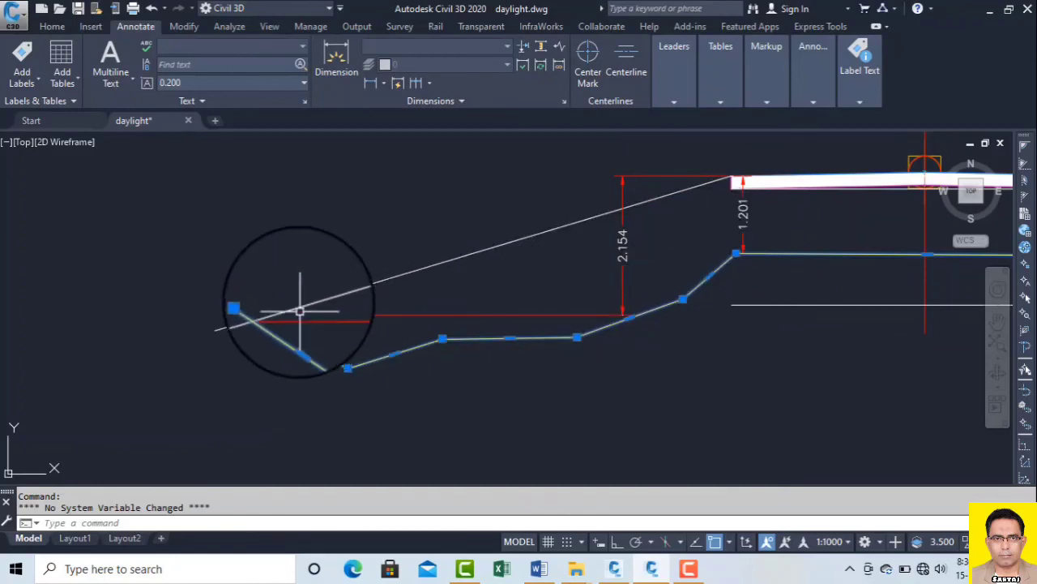
left_click(651, 568)
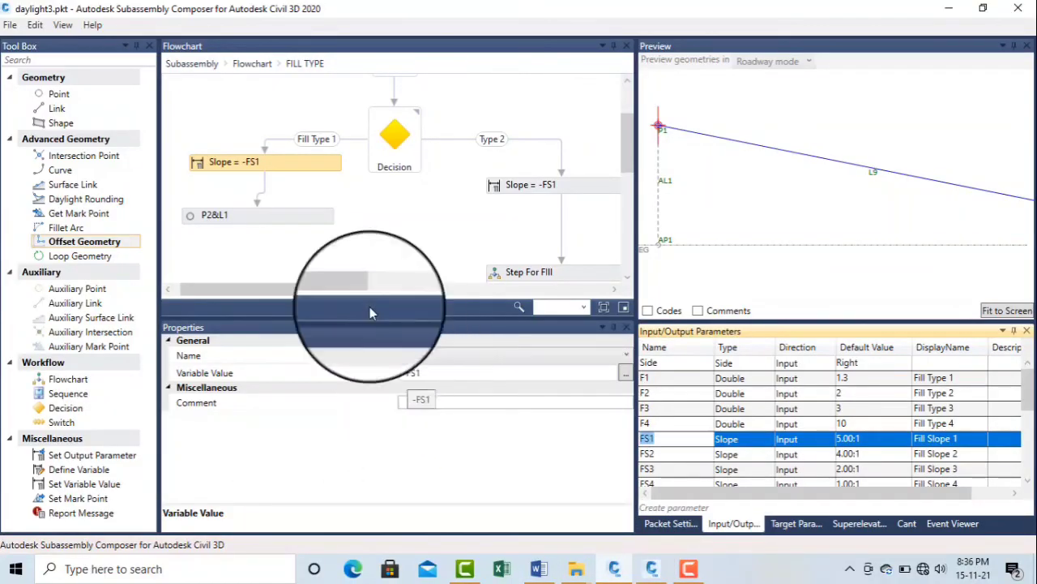
left_click(268, 219)
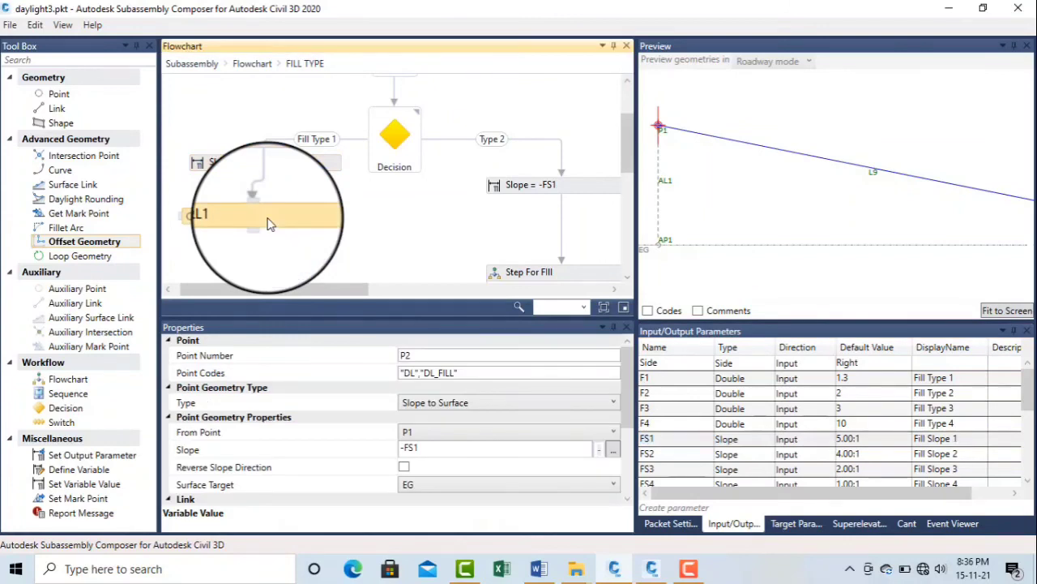
Identify the Set Variable Value element in the toolbox and re-examine the Fill Type 1 assignment's name and FS1 value.
left_click(90, 486)
left_click(235, 164)
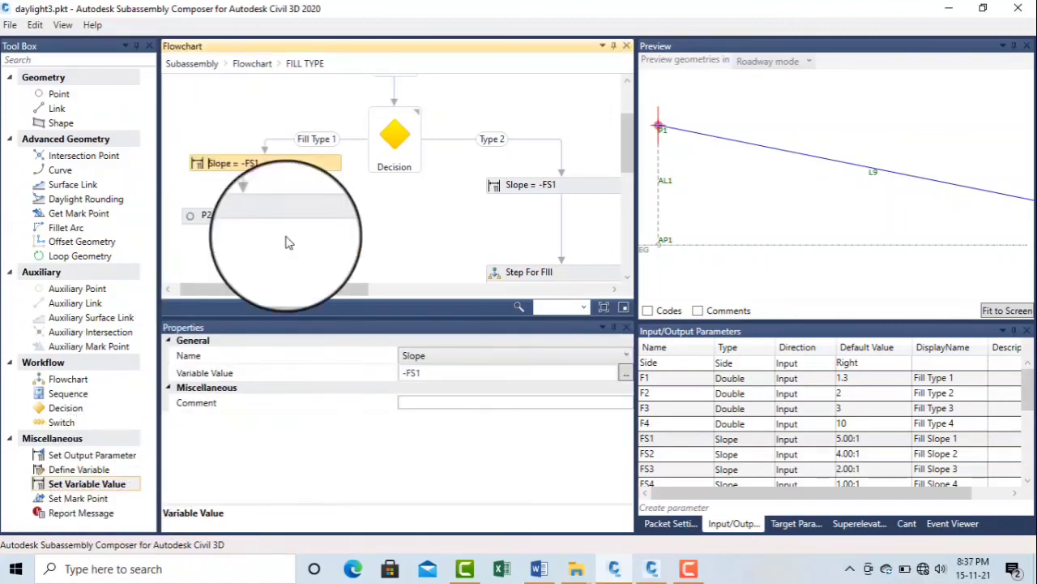
left_click(412, 357)
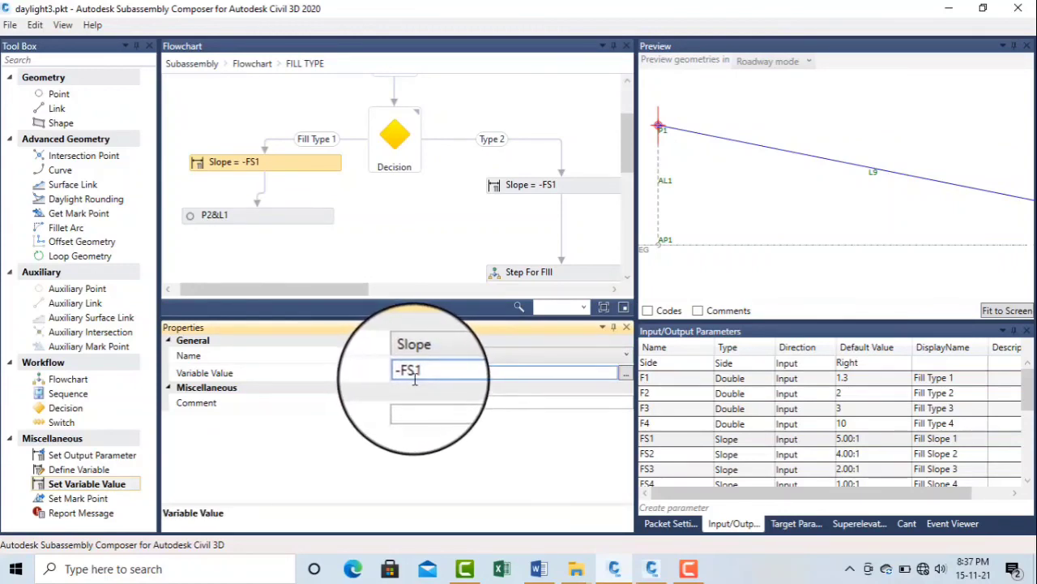
double_click(411, 372)
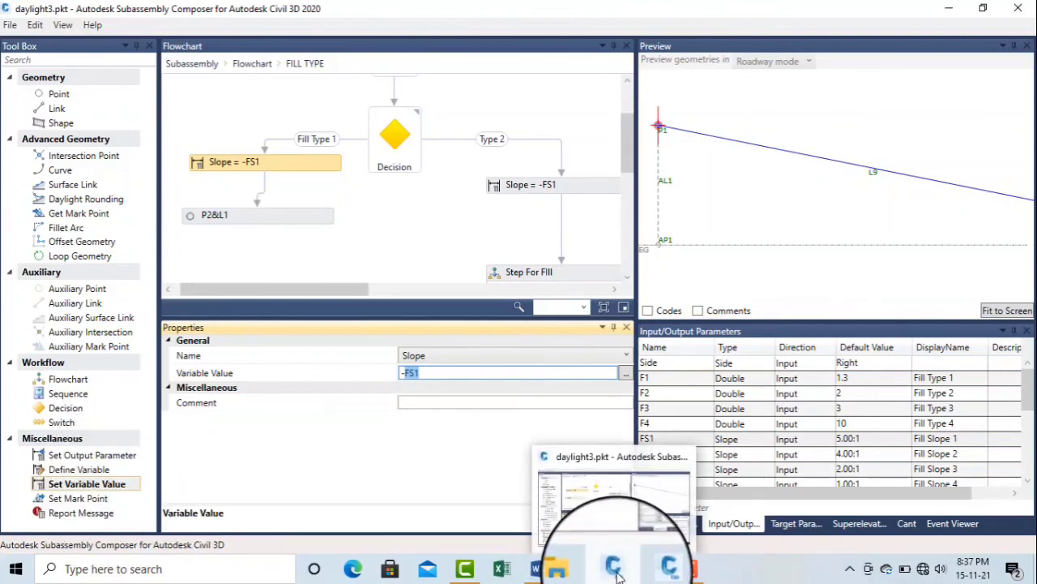
left_click(688, 568)
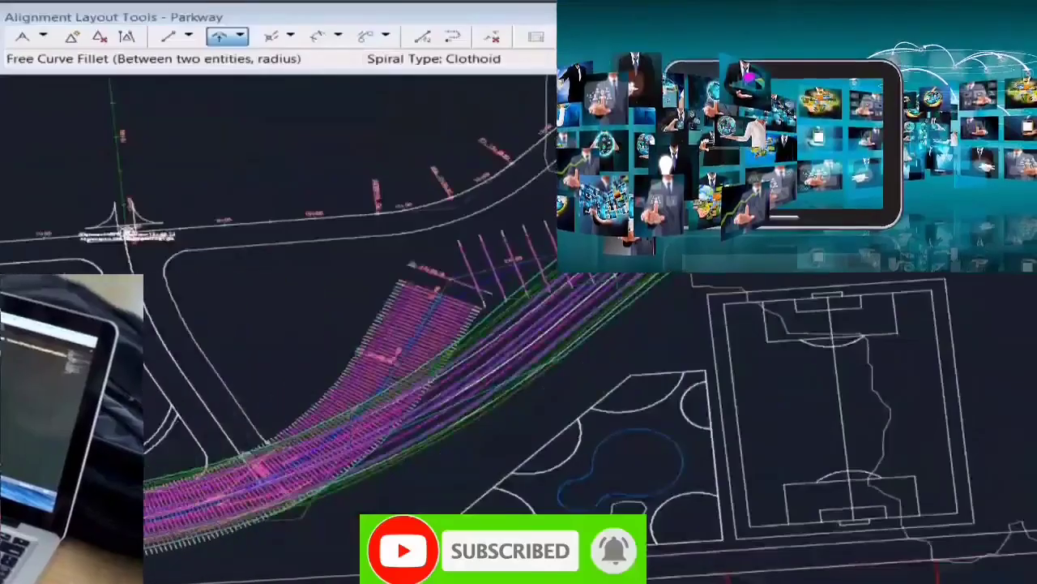